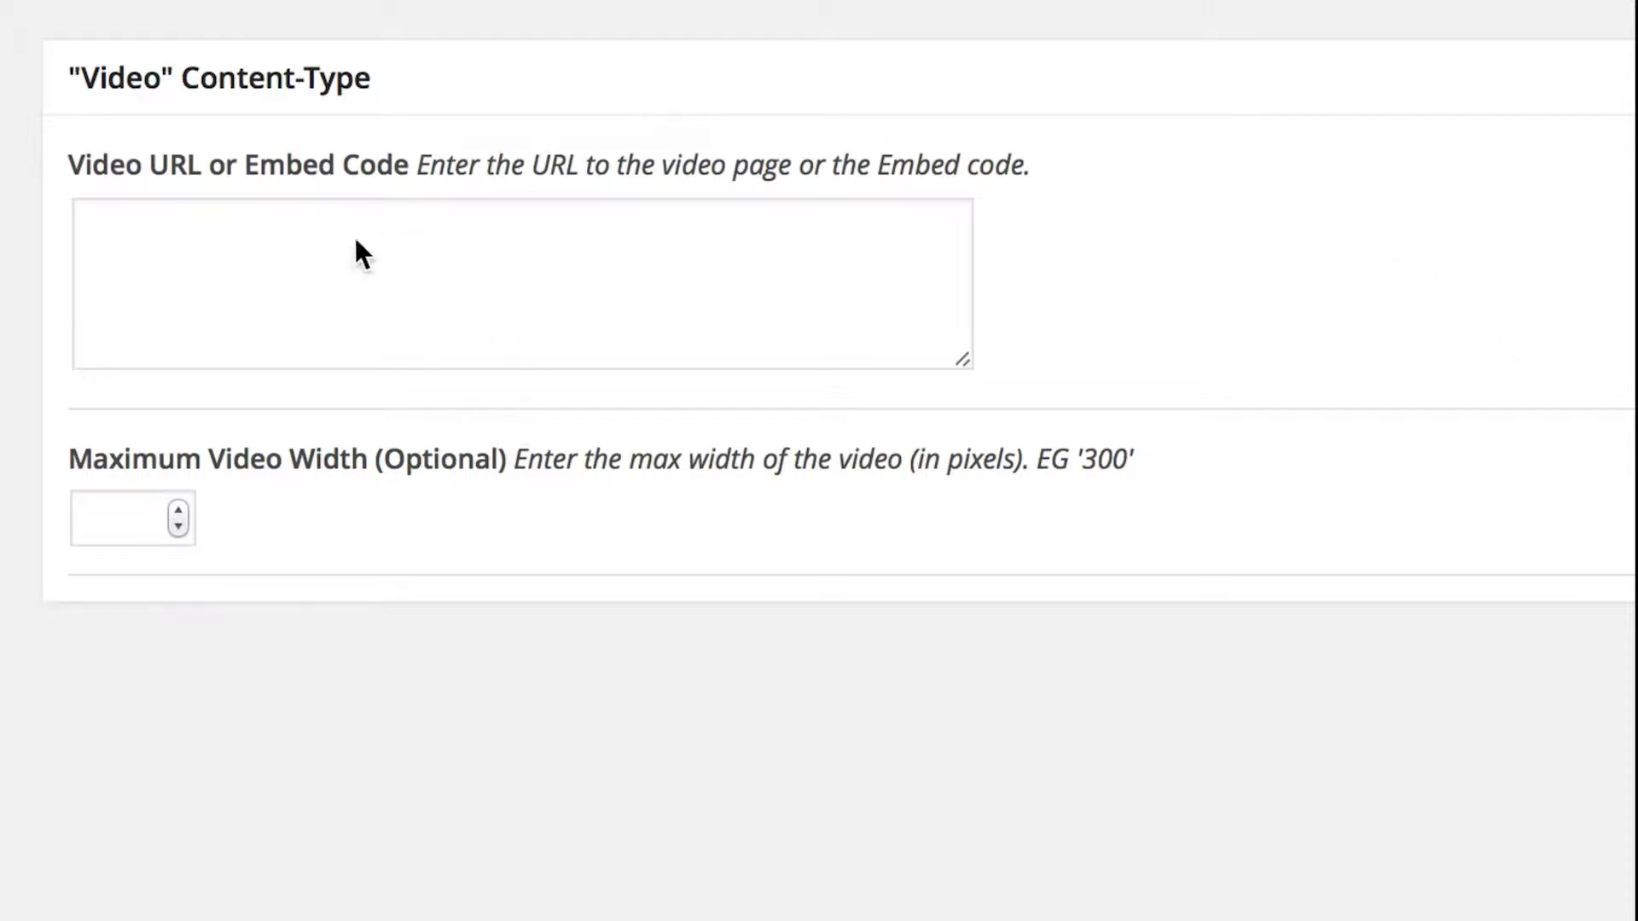
# Copy the address of the YouTube video "Funny Cats Compilation | January 2014 - PART 2" and paste it as the brick's video URL.
pyautogui.click(420, 283)
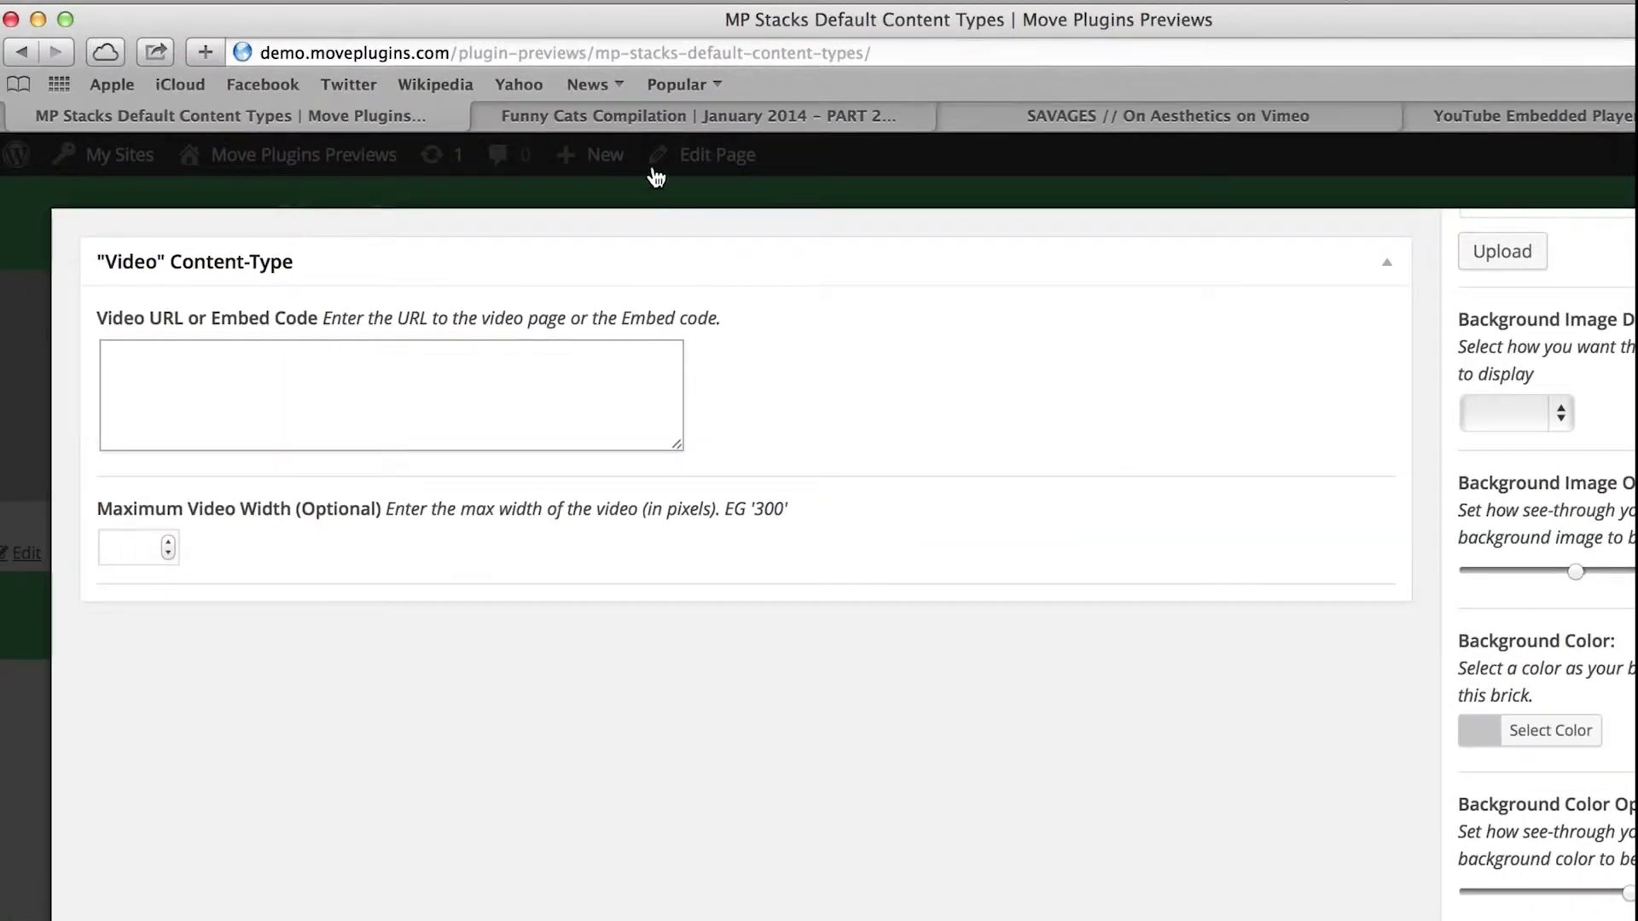
pyautogui.click(657, 118)
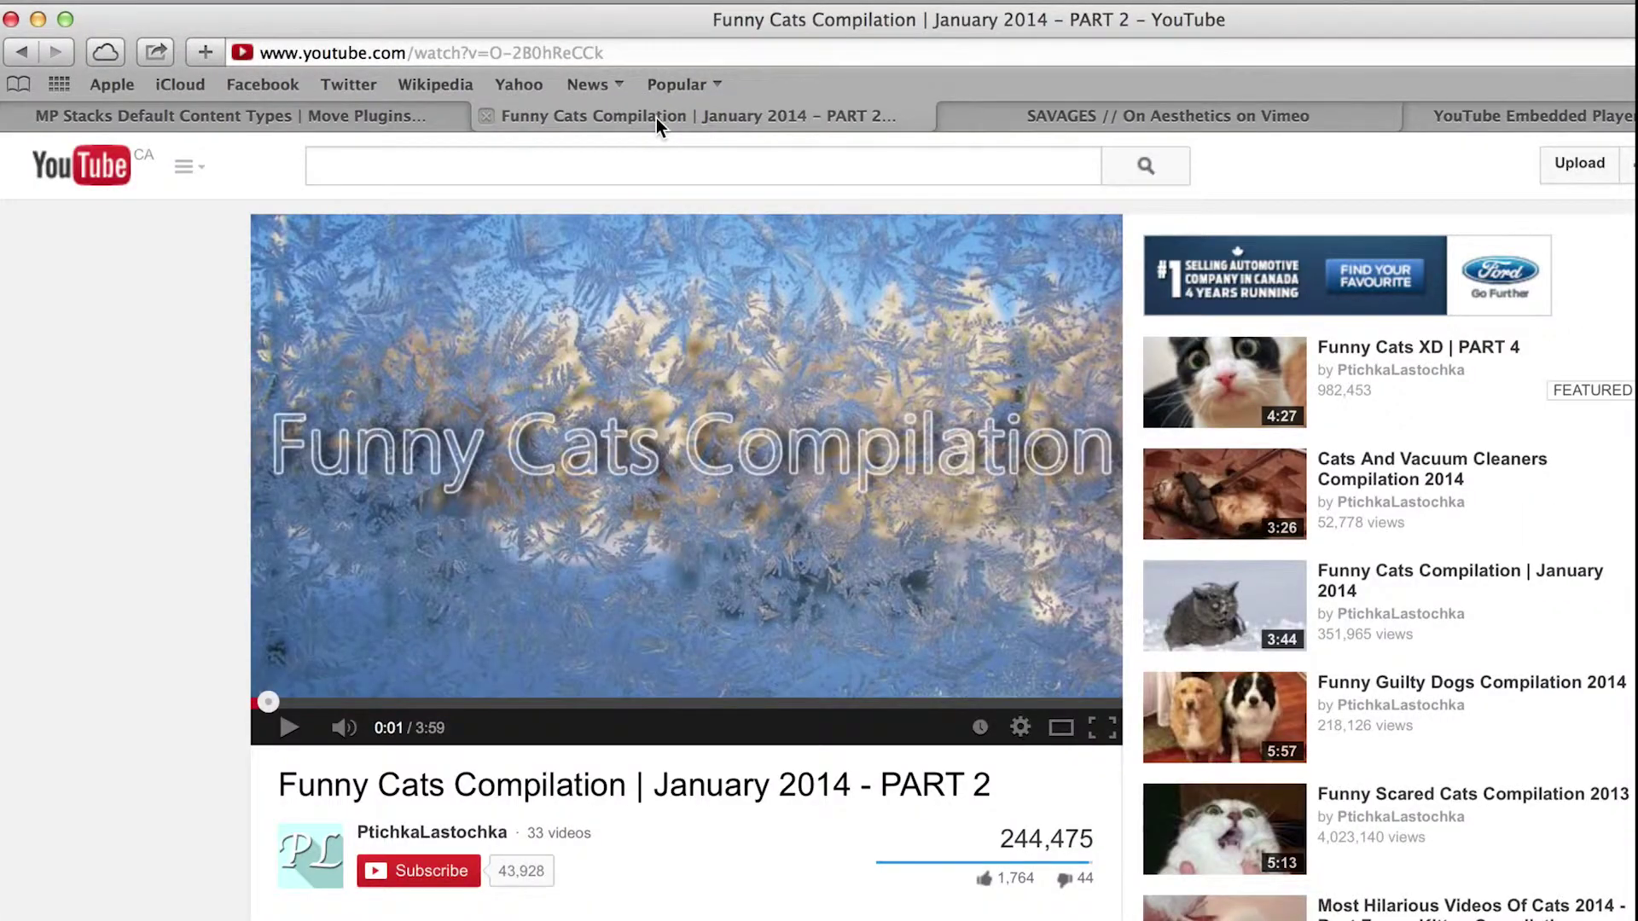
pyautogui.click(456, 57)
pyautogui.rightClick(456, 56)
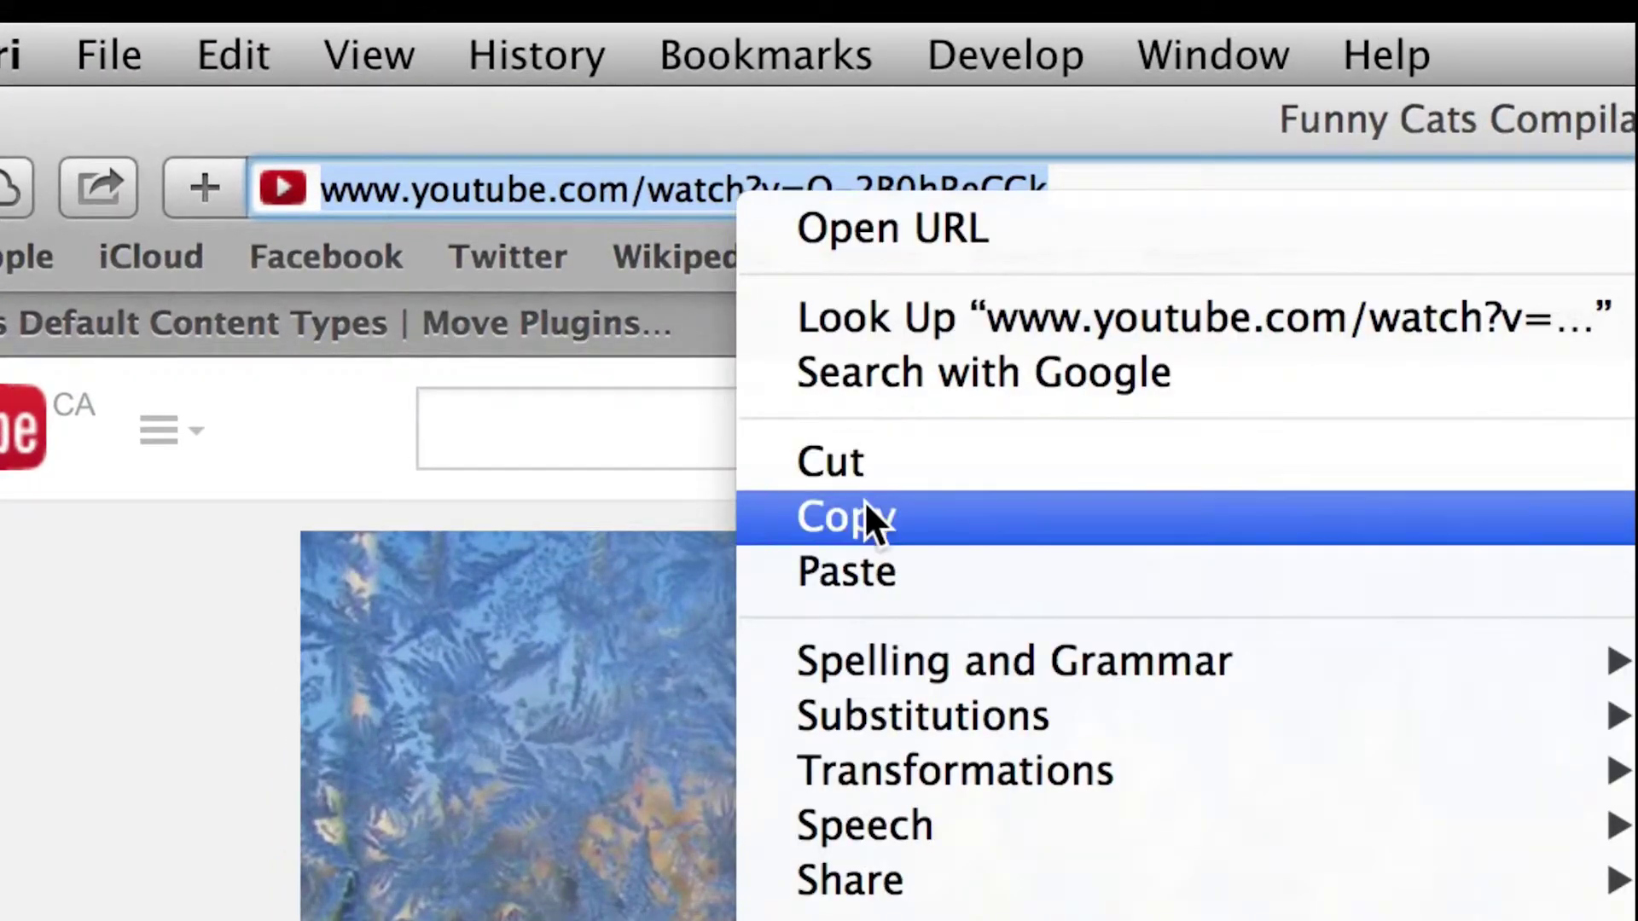
pyautogui.click(864, 503)
pyautogui.click(255, 326)
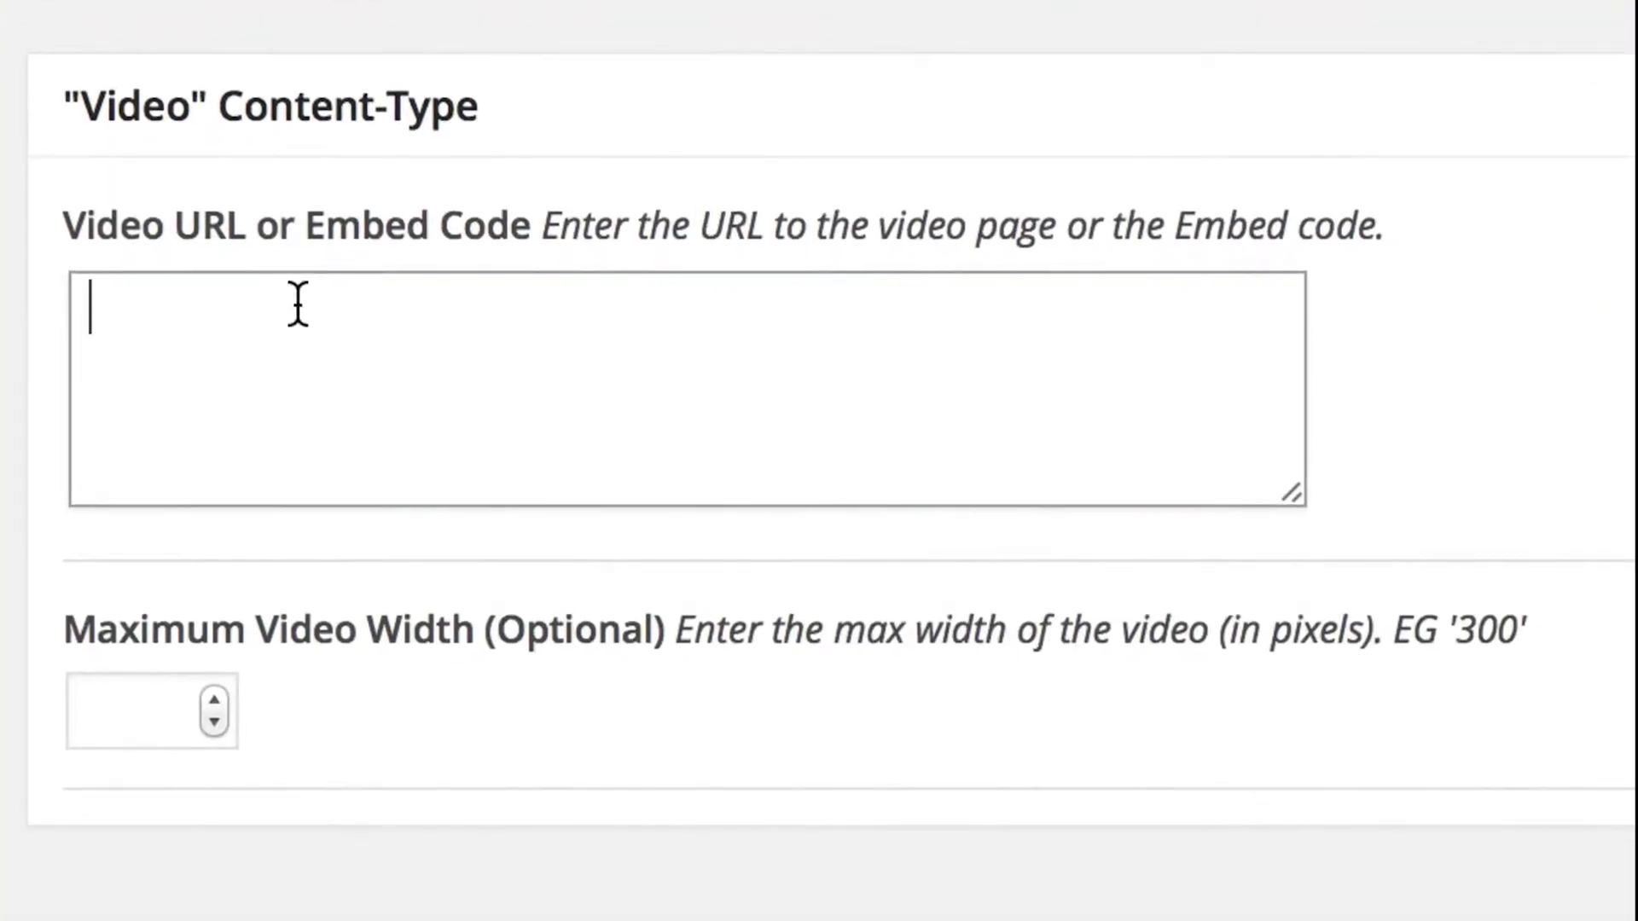
pyautogui.rightClick(298, 304)
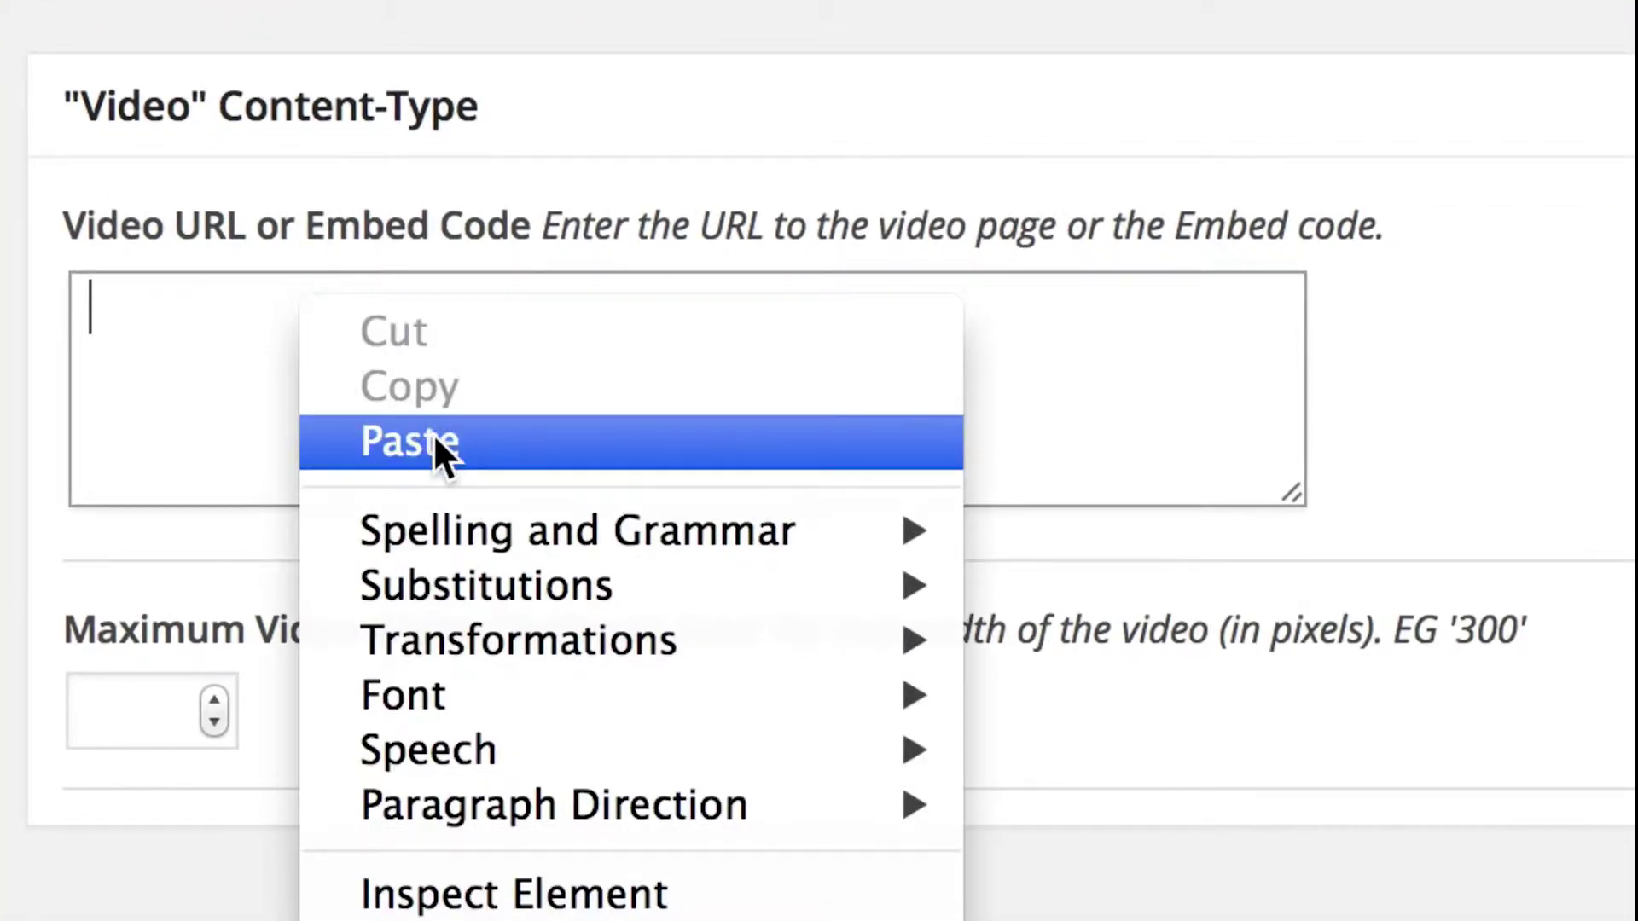
pyautogui.click(433, 438)
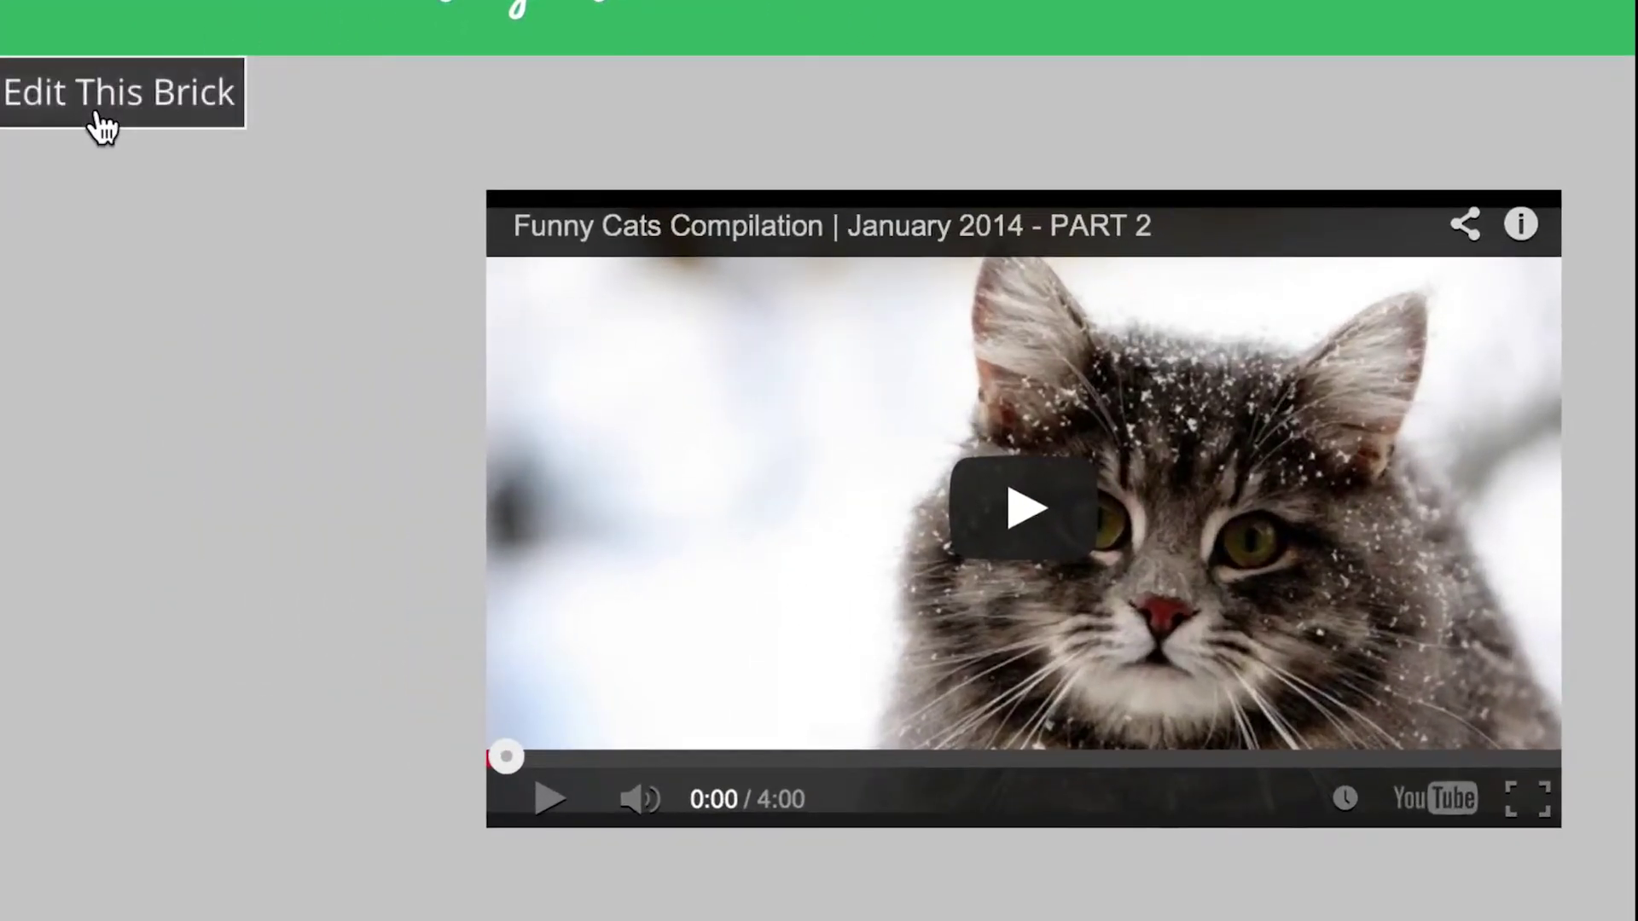
# Reopen the brick's video settings and copy the page address of the Vimeo video "SAVAGES // On Aesthetics".
pyautogui.click(102, 126)
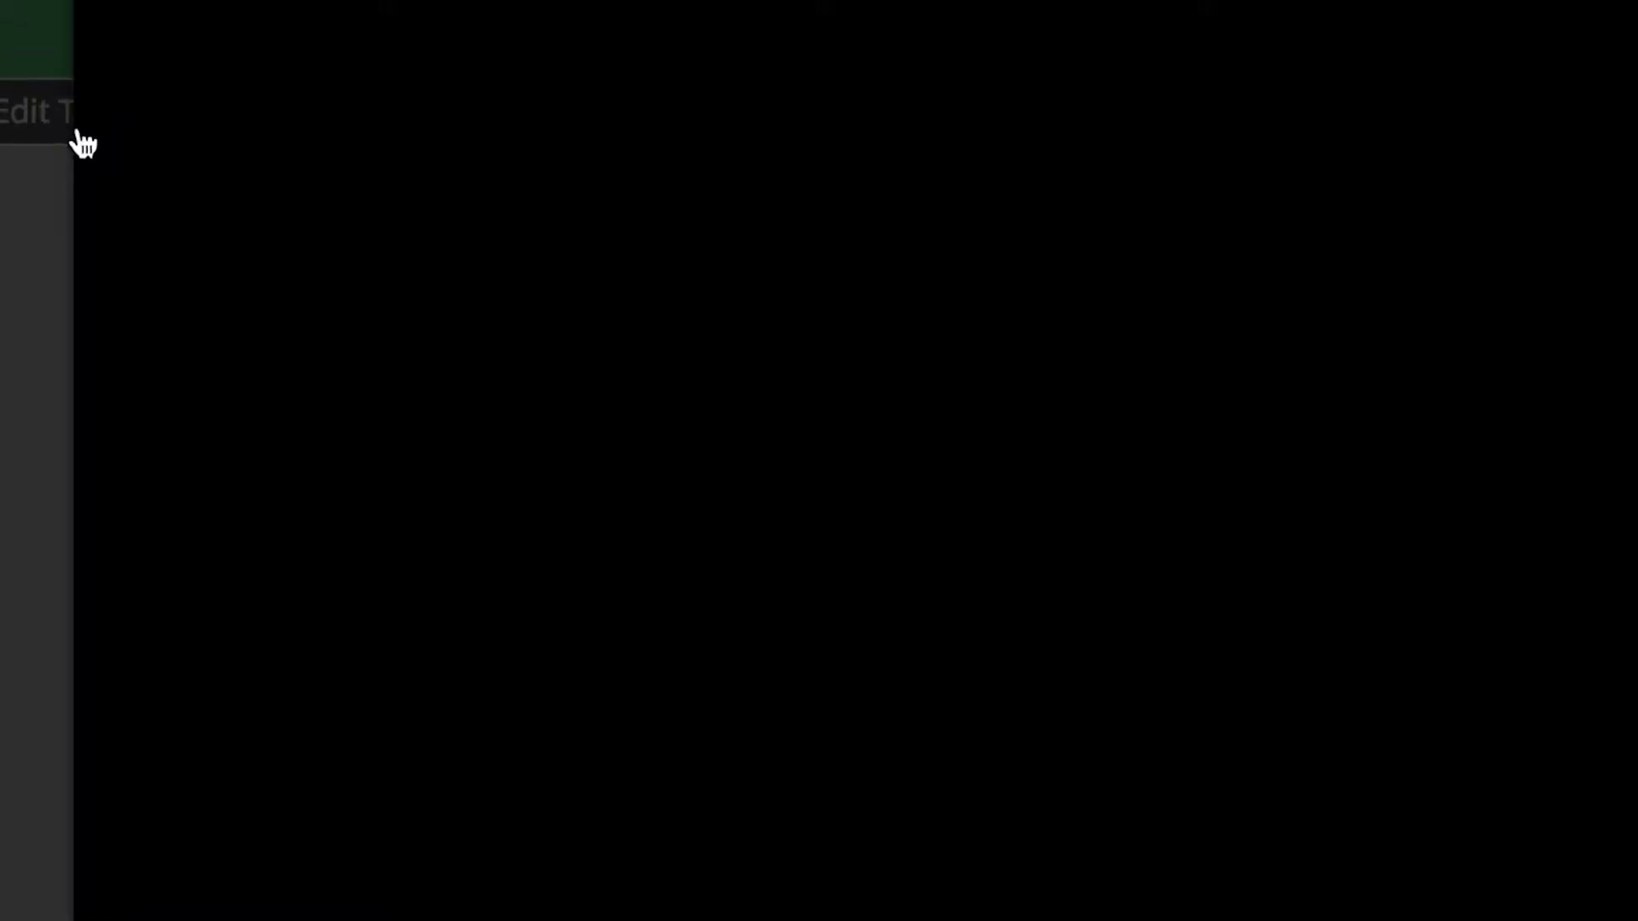
pyautogui.scroll(-5, 819, 503)
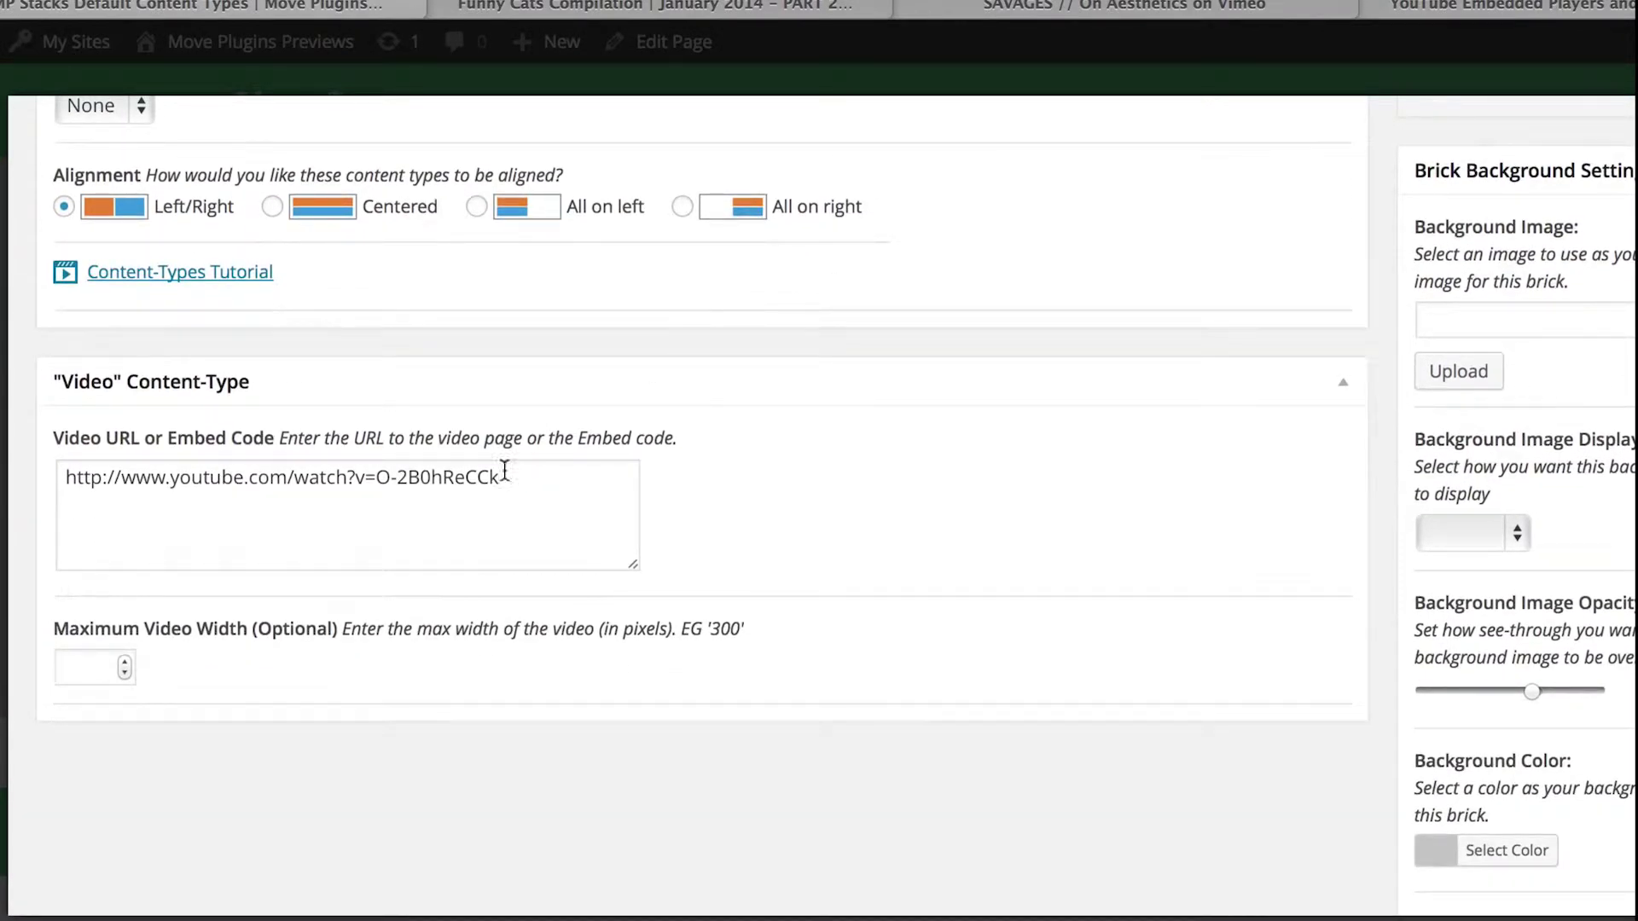
pyautogui.click(530, 499)
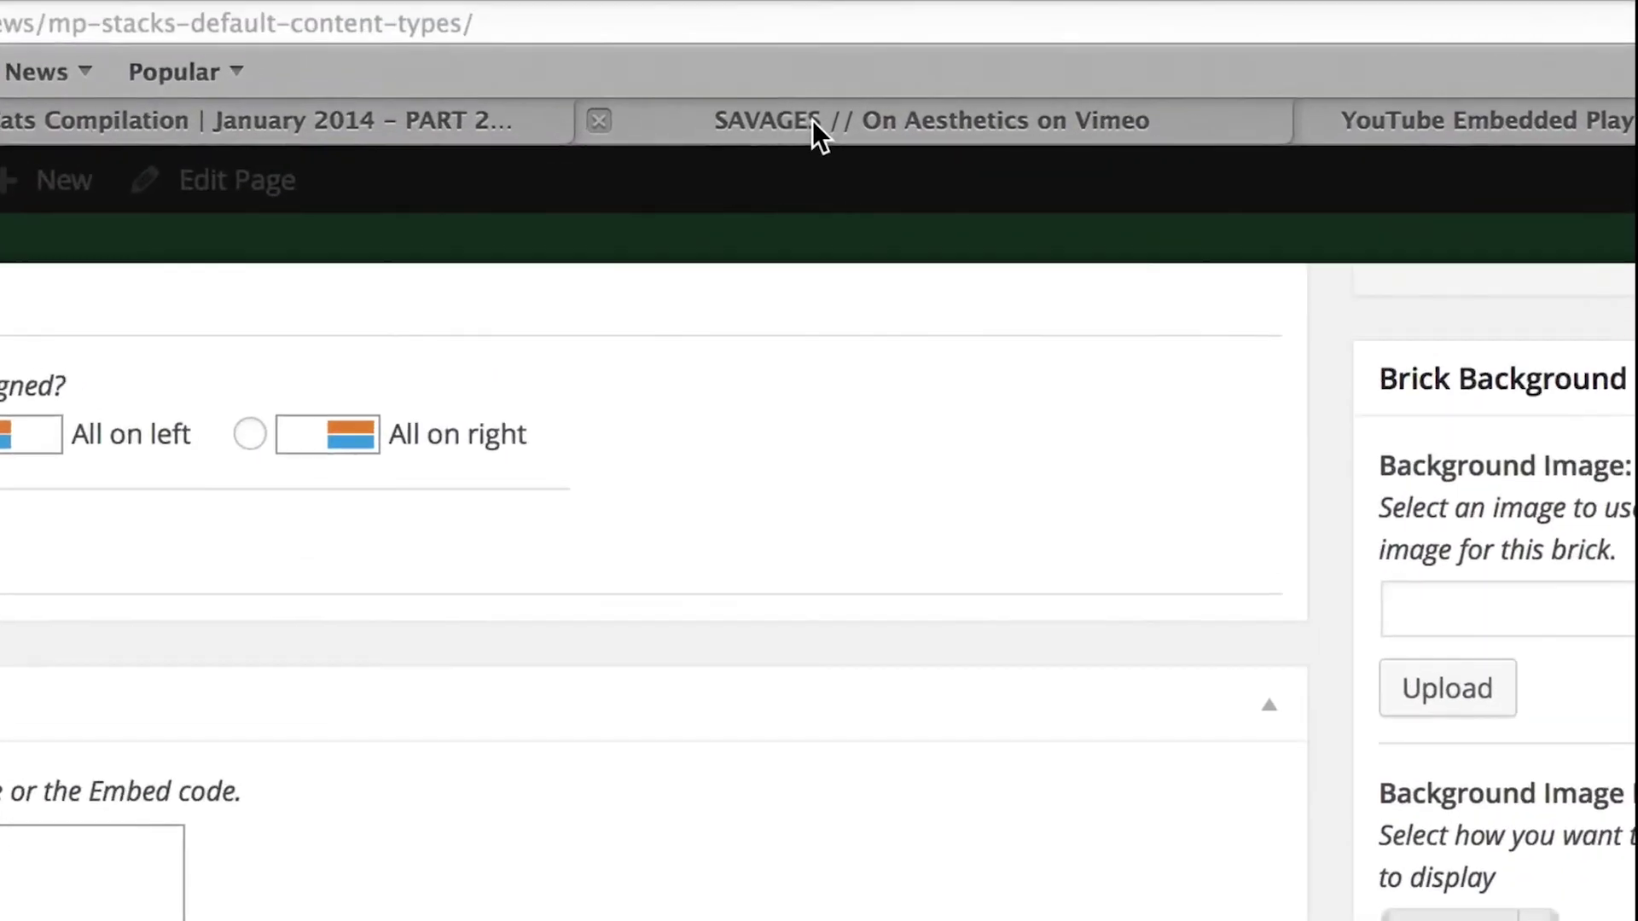
pyautogui.click(1049, 10)
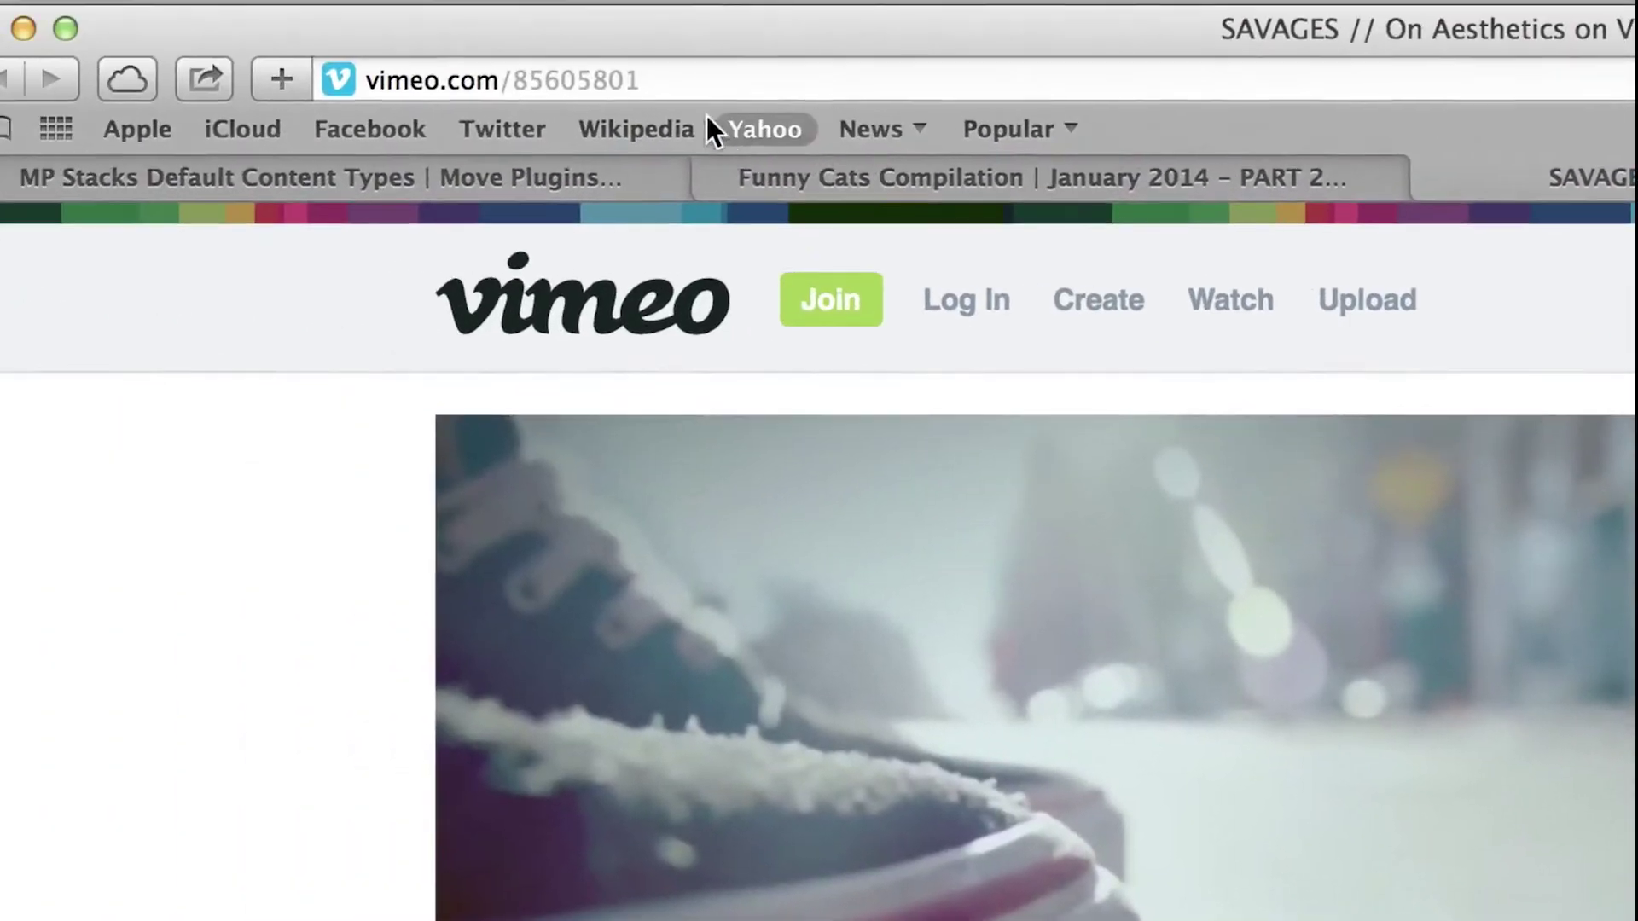
pyautogui.click(662, 73)
pyautogui.rightClick(572, 66)
pyautogui.click(663, 294)
pyautogui.click(454, 176)
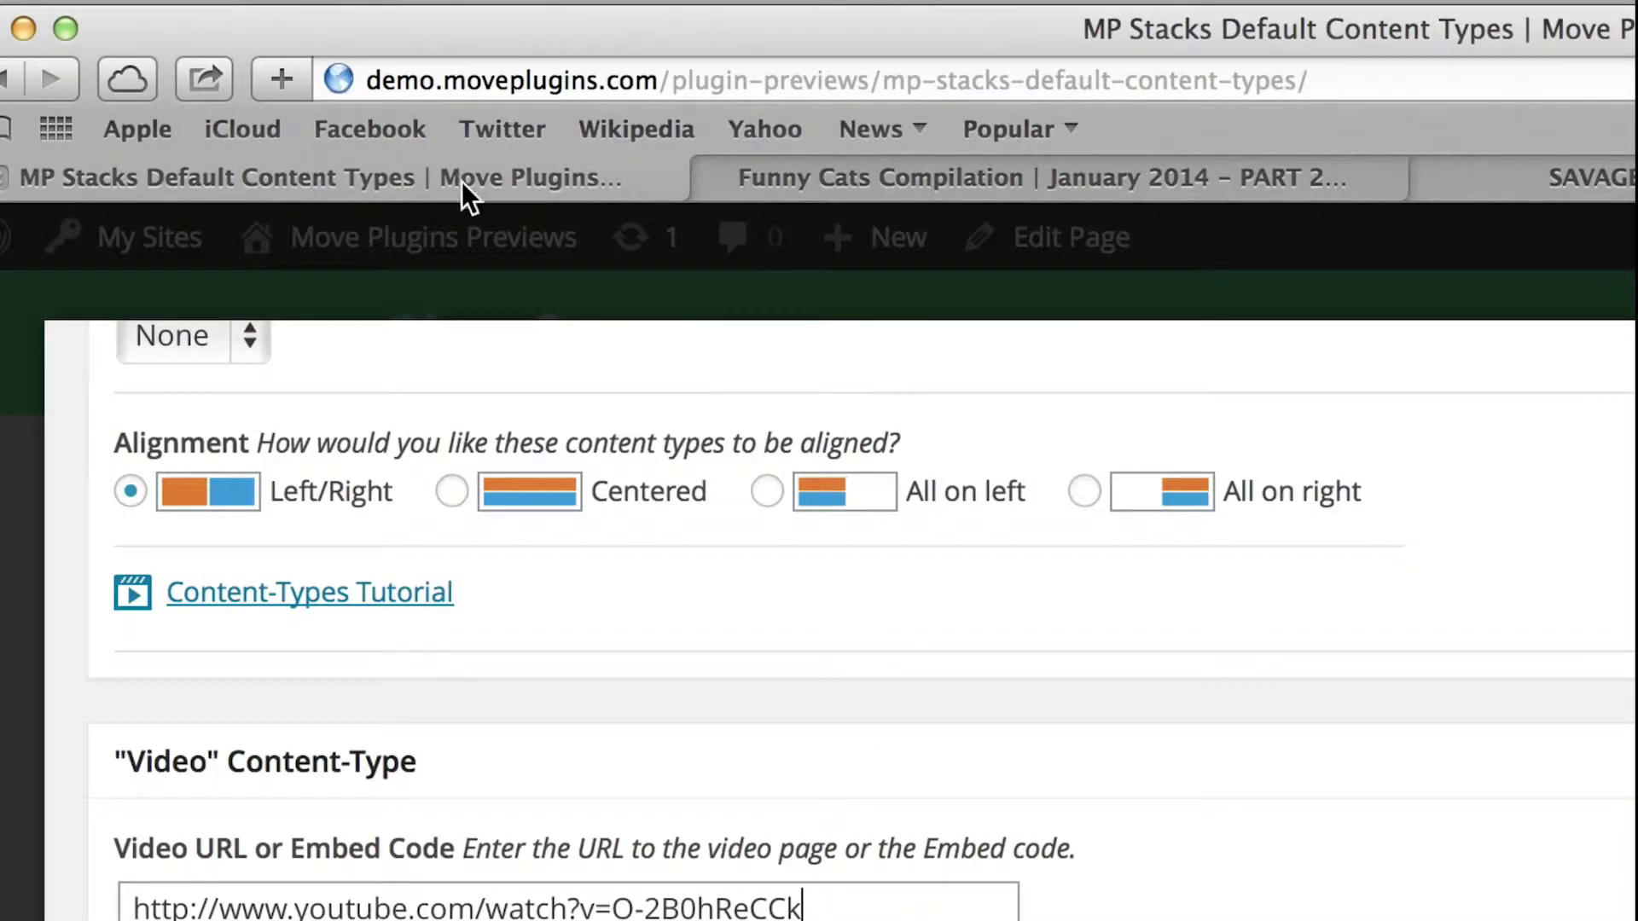
pyautogui.moveTo(814, 407); pyautogui.dragTo(277, 297)
pyautogui.rightClick(335, 451)
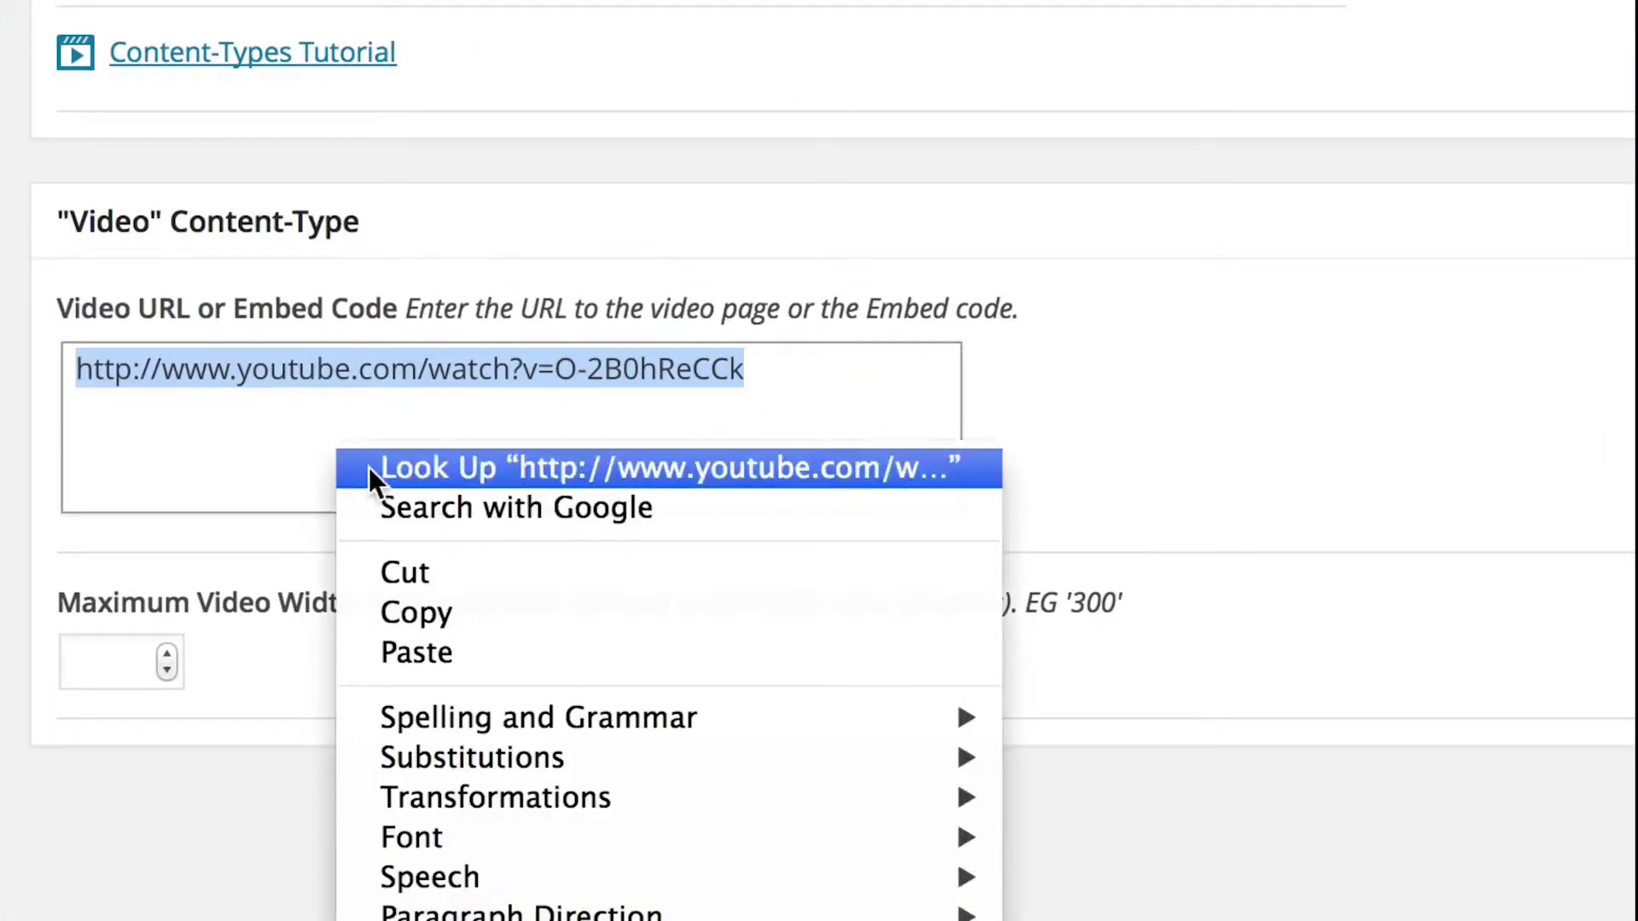
pyautogui.click(480, 653)
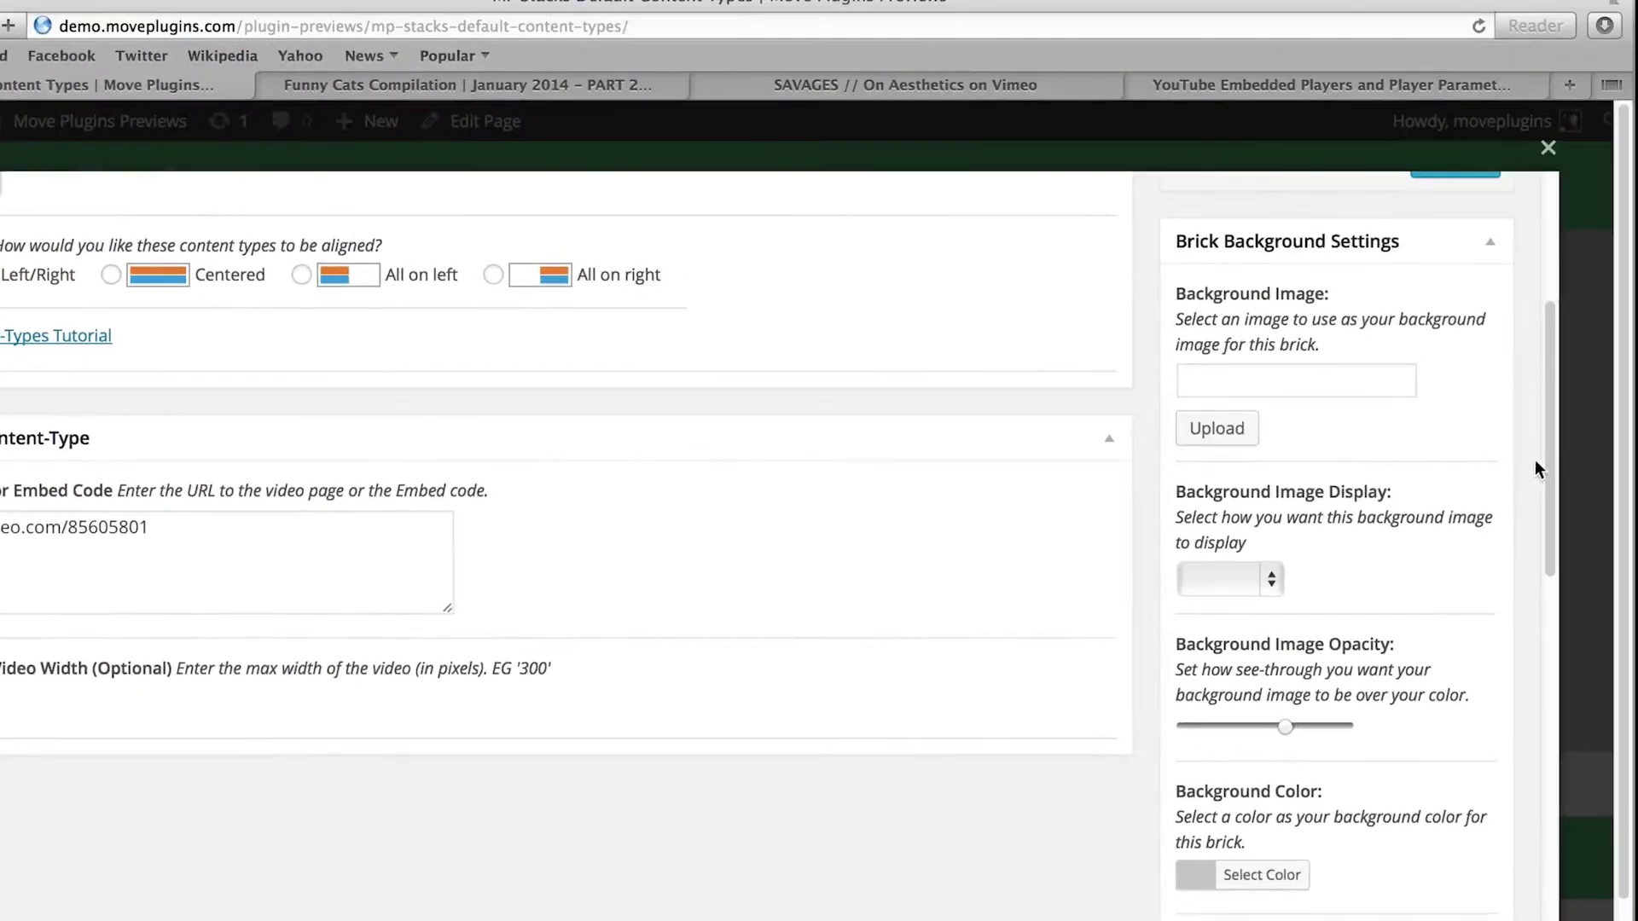
pyautogui.moveTo(1543, 433); pyautogui.dragTo(1525, 310)
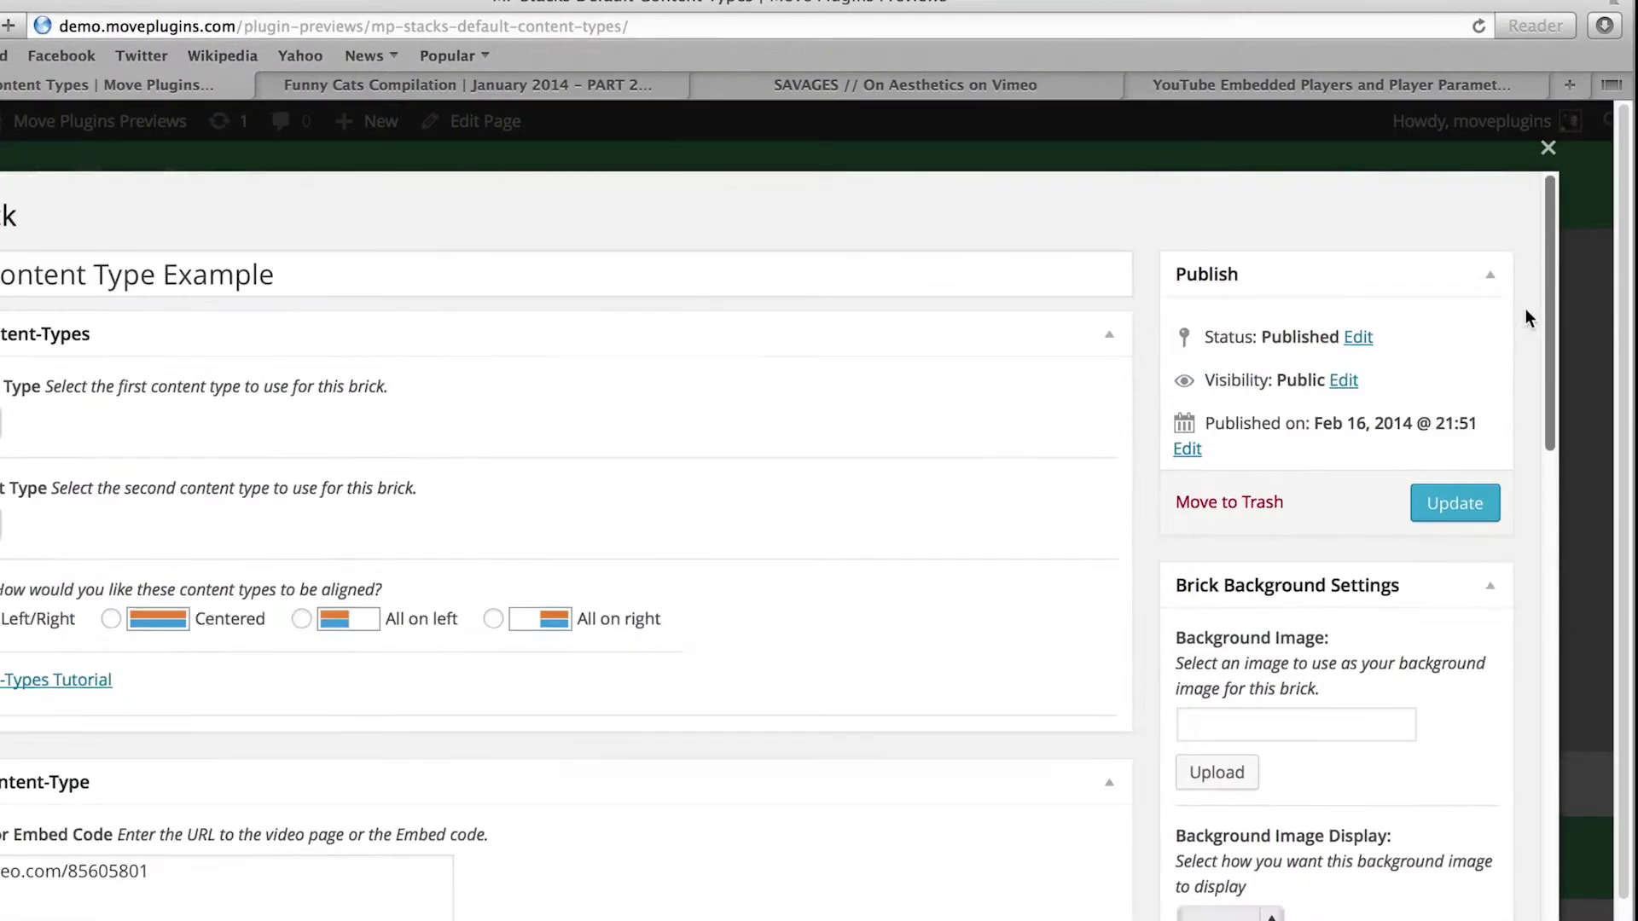
pyautogui.click(1452, 505)
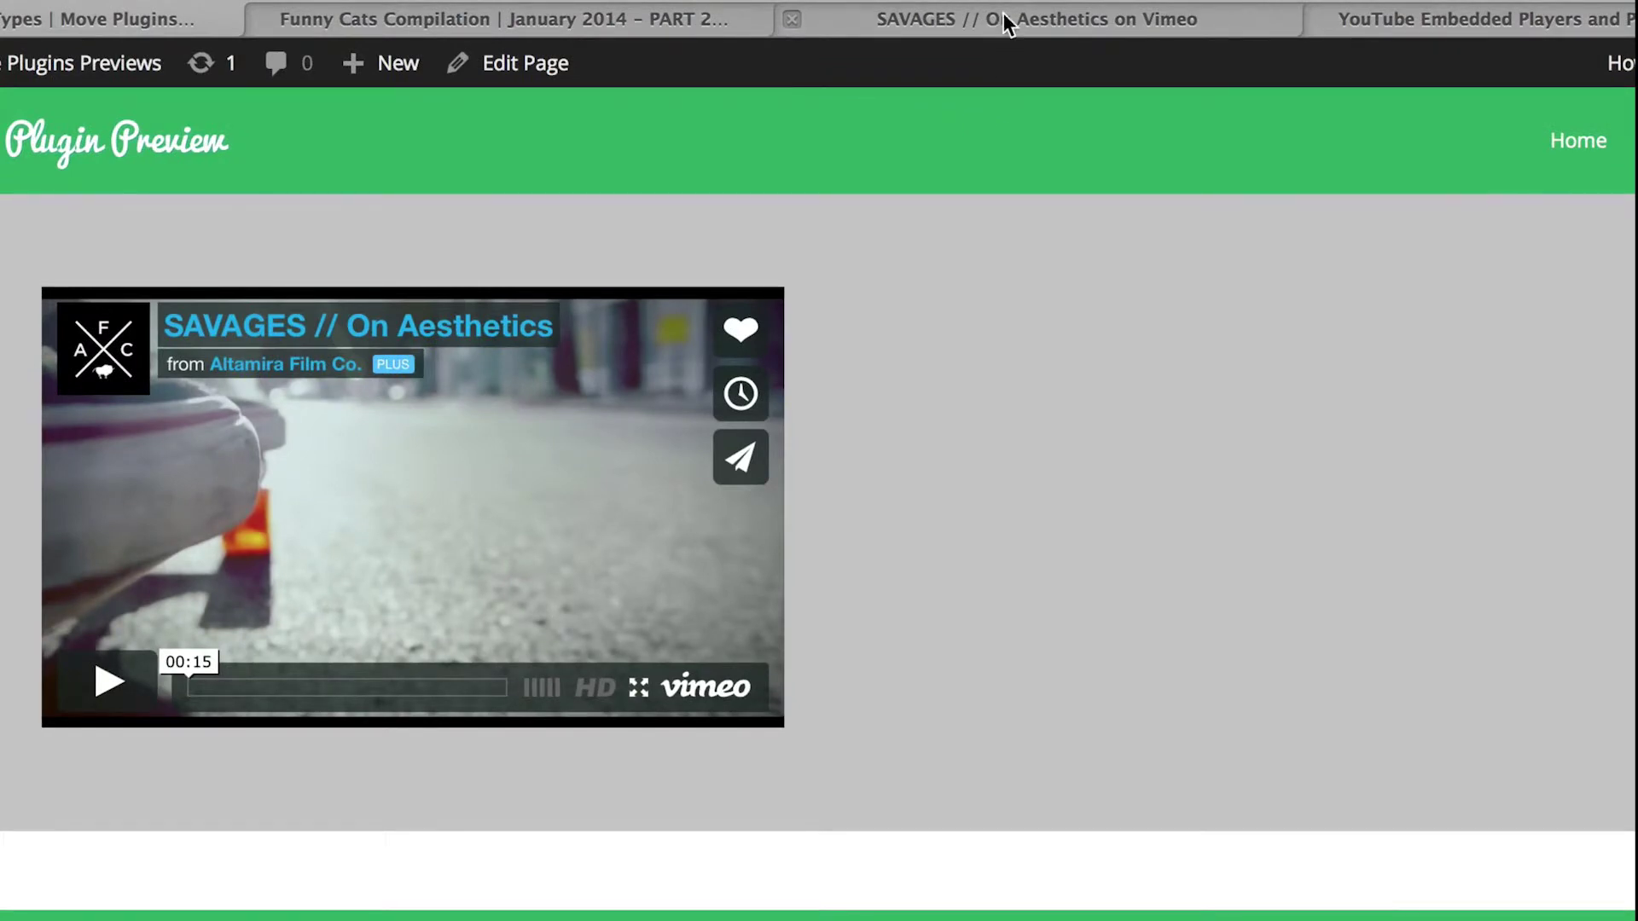
# In the Vimeo video's embed options, enable autoplay and looping, and disable the portrait, title, byline and text link.
pyautogui.click(1003, 13)
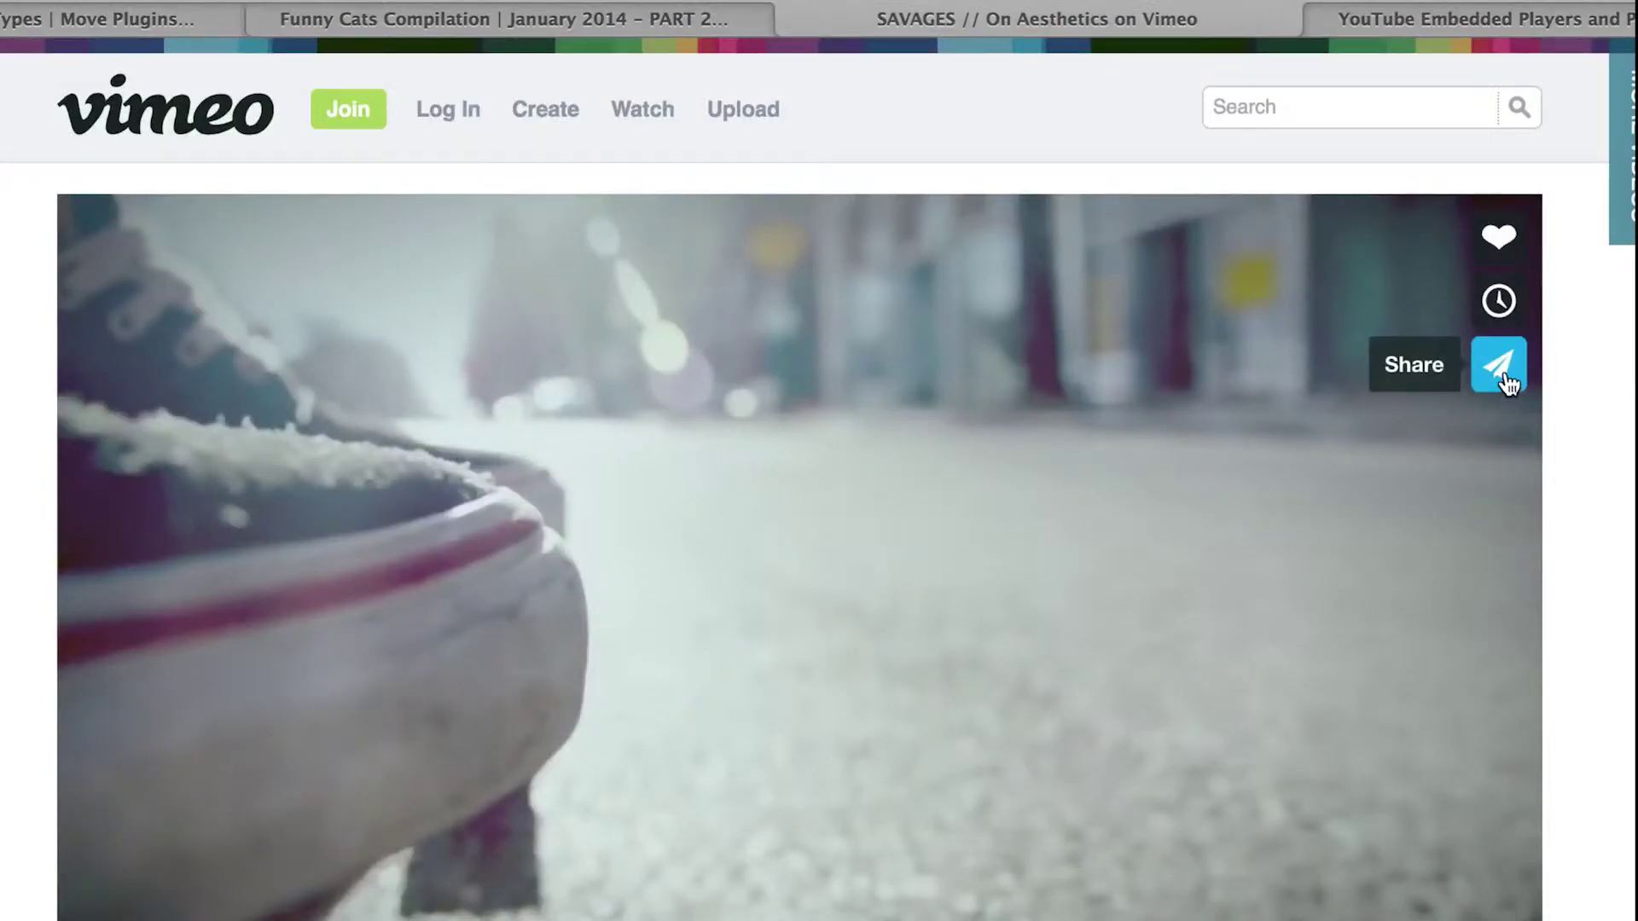
pyautogui.click(1501, 368)
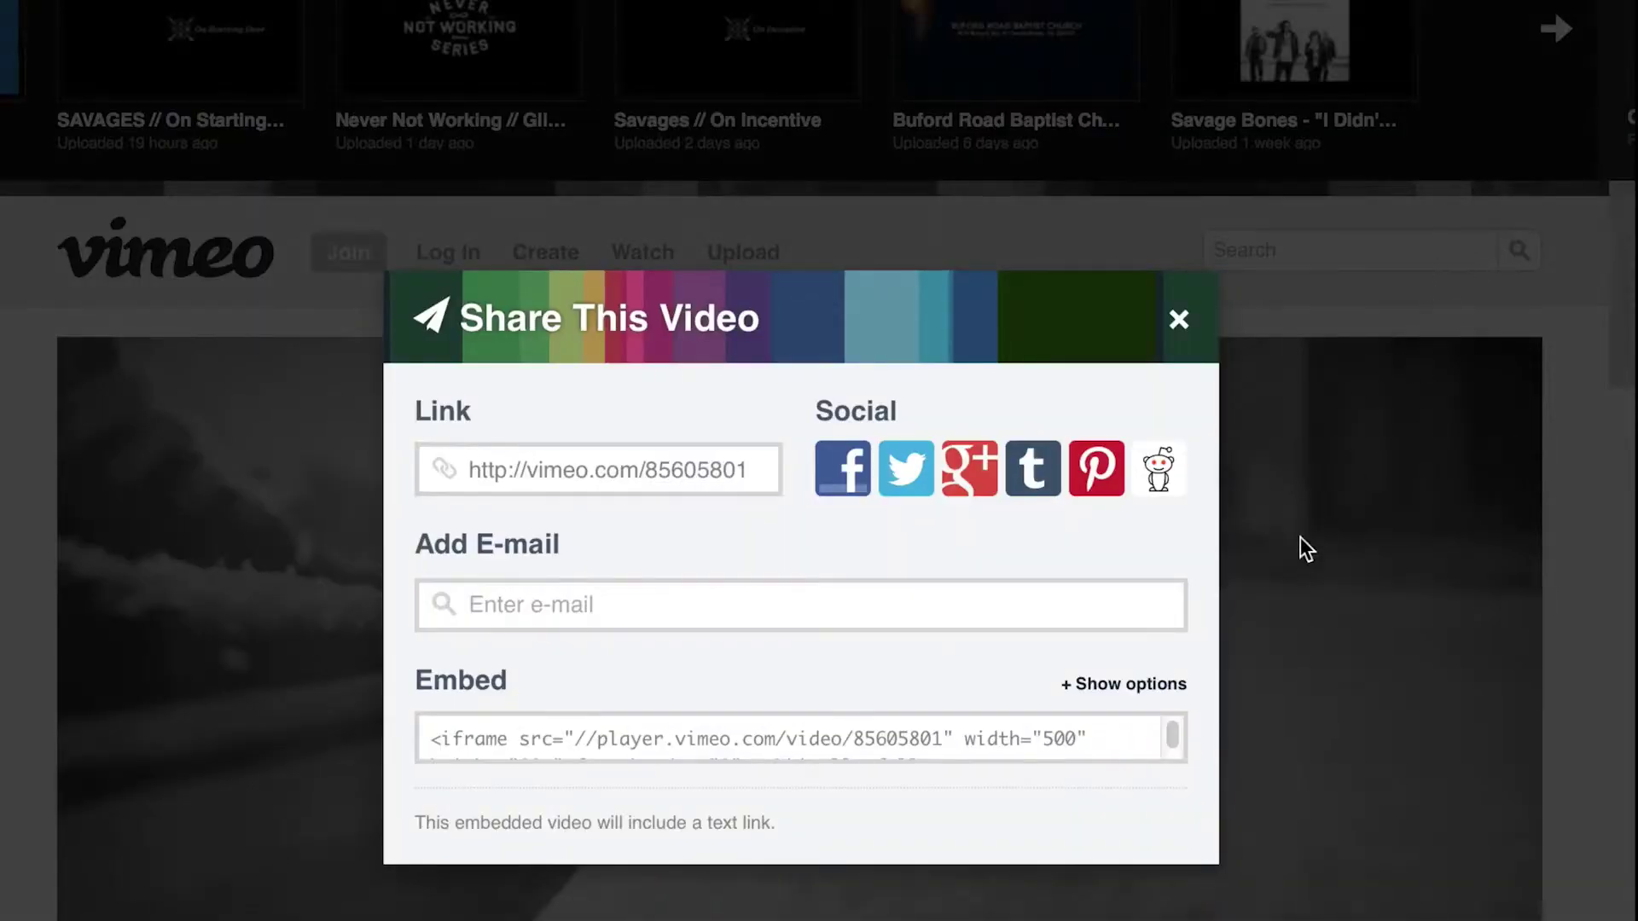
pyautogui.click(1149, 687)
pyautogui.scroll(-8, 918, 468)
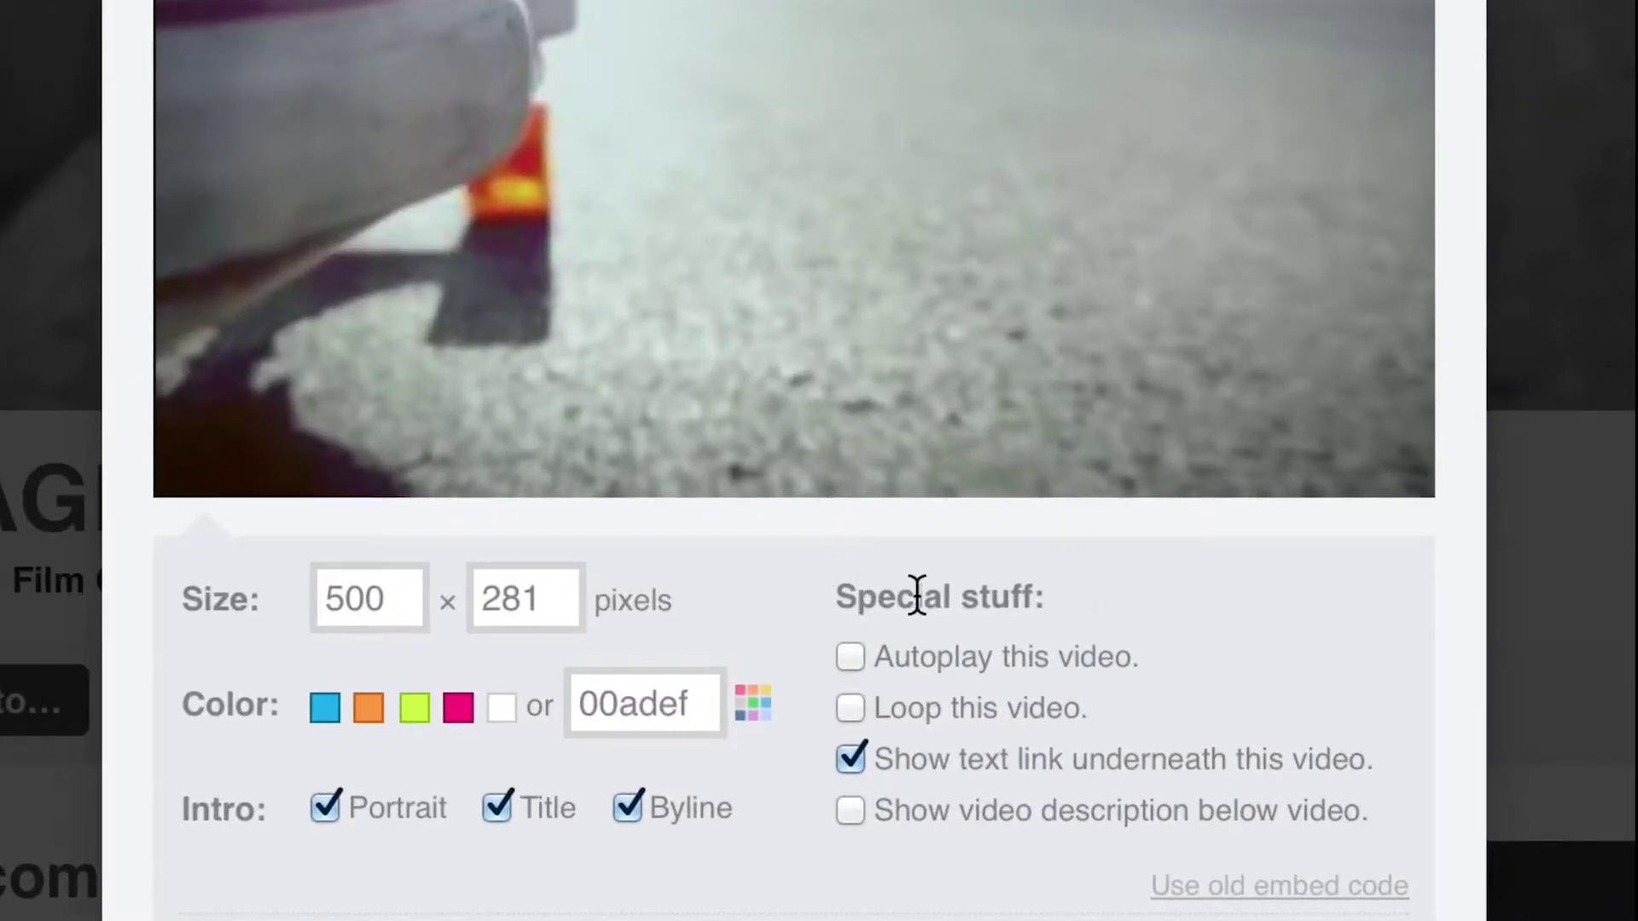
pyautogui.click(901, 659)
pyautogui.click(906, 721)
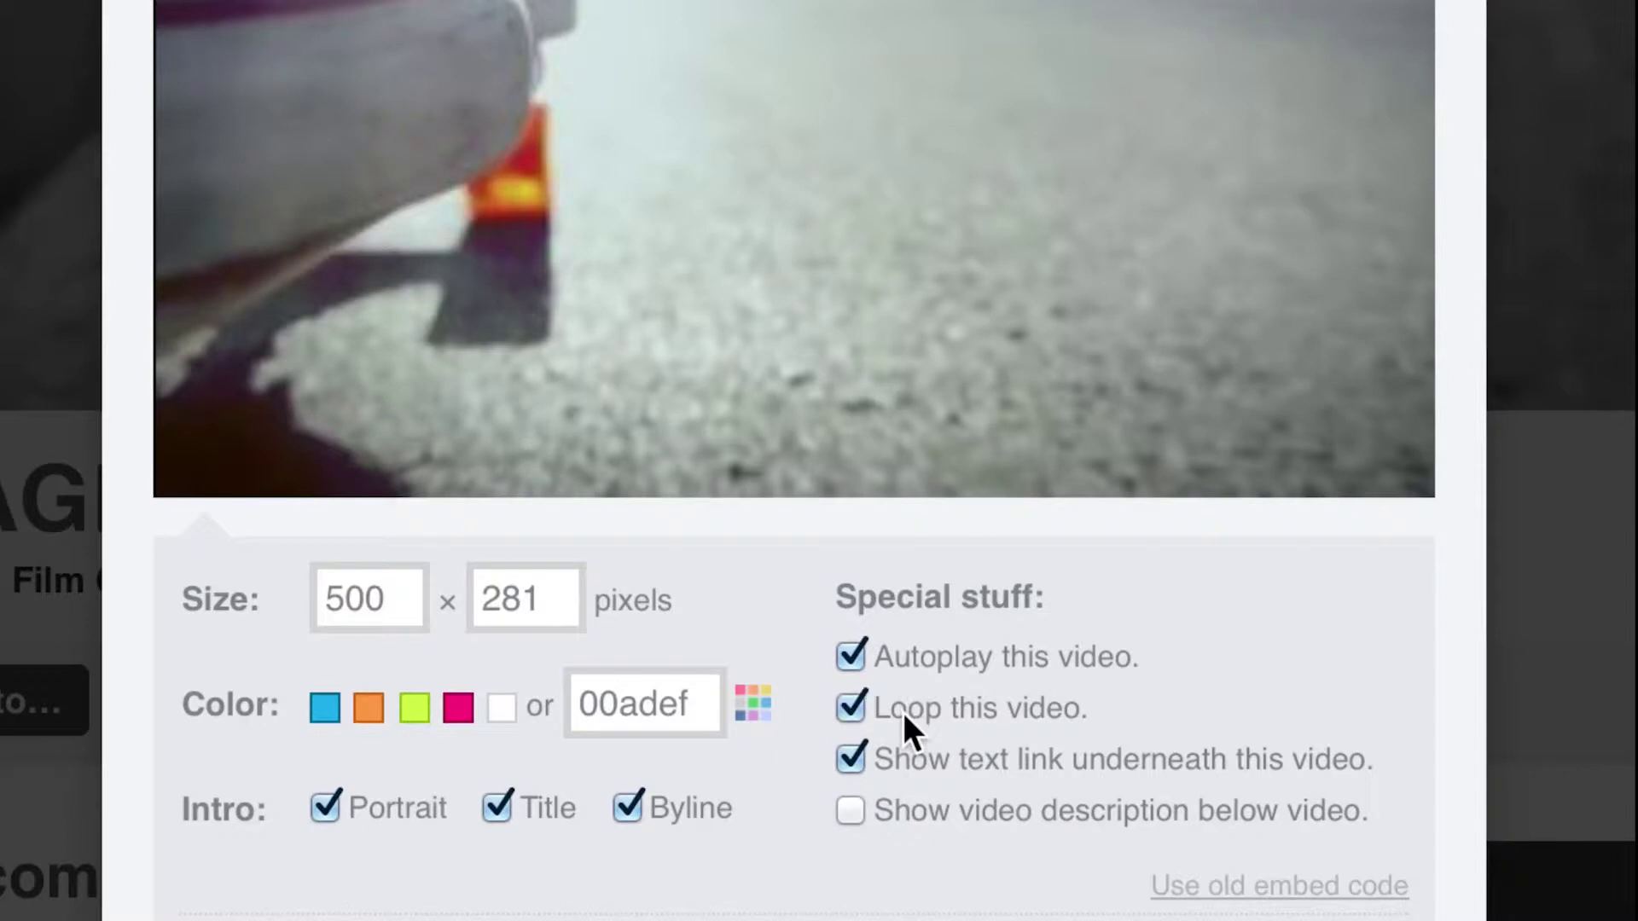
pyautogui.click(909, 772)
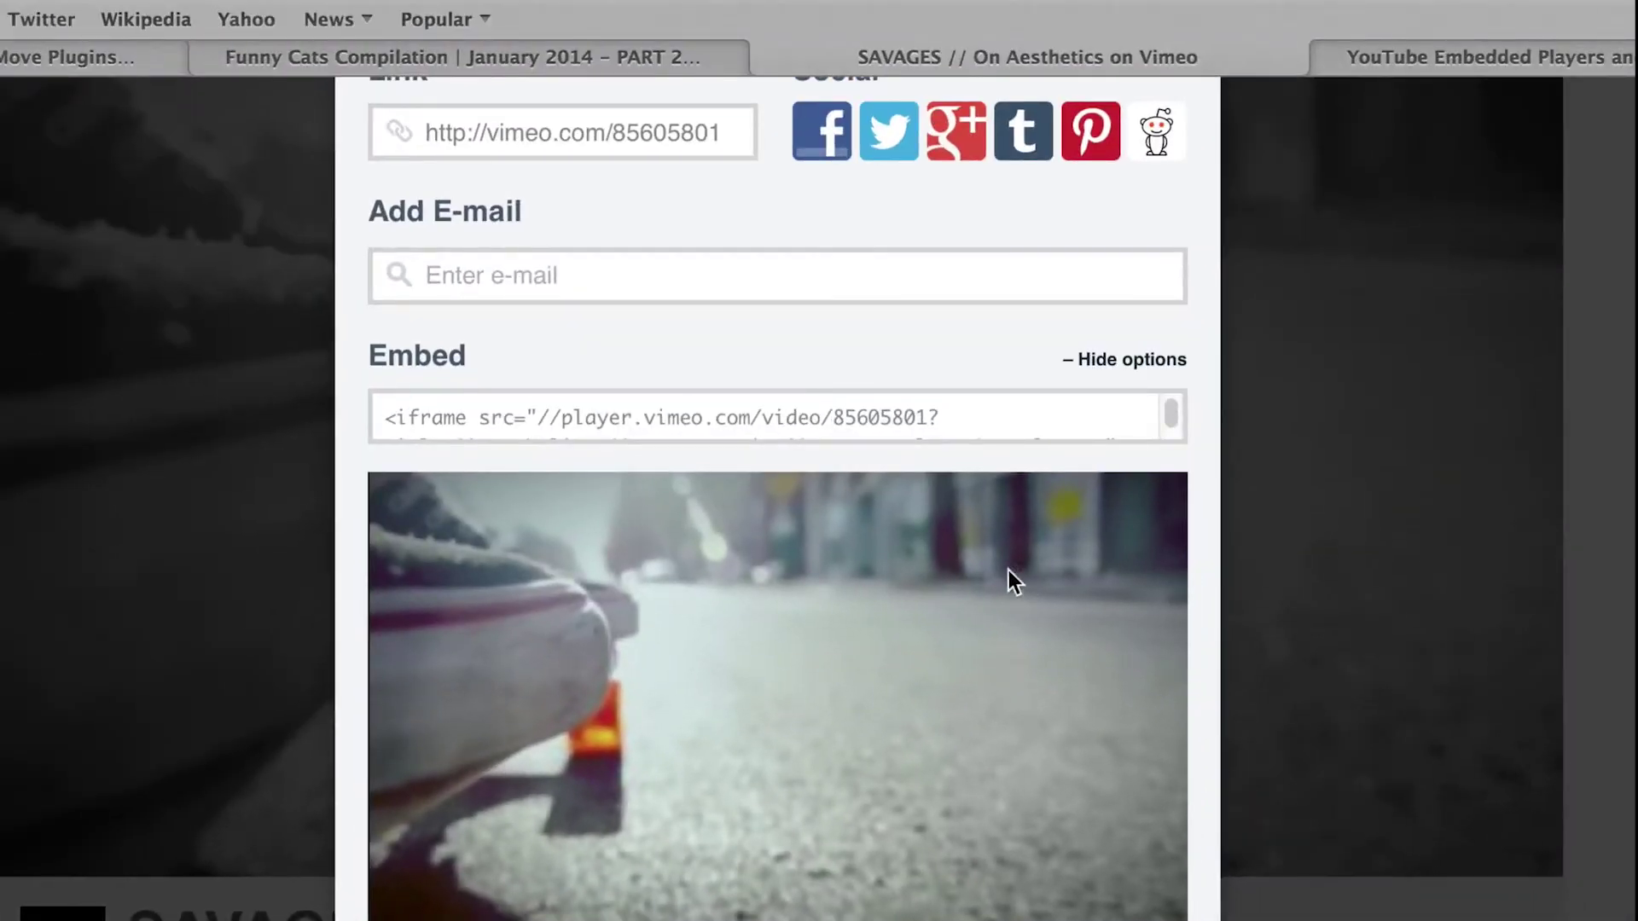
# Copy the customized iframe embed code of the Vimeo video.
pyautogui.click(457, 415)
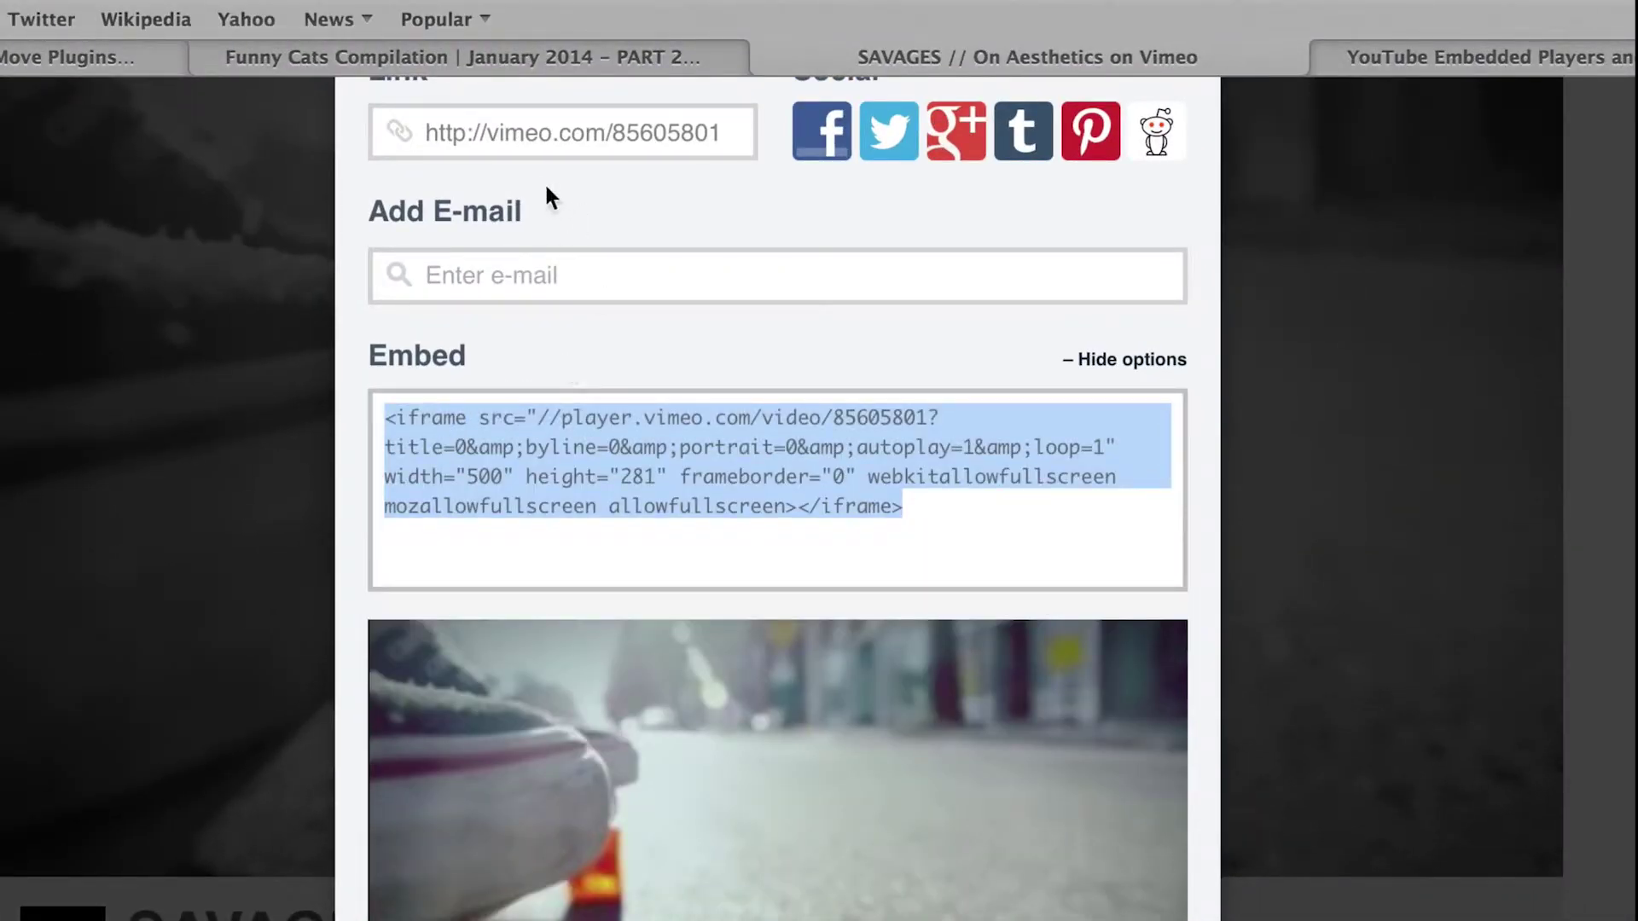
pyautogui.scroll(1, 523, 162)
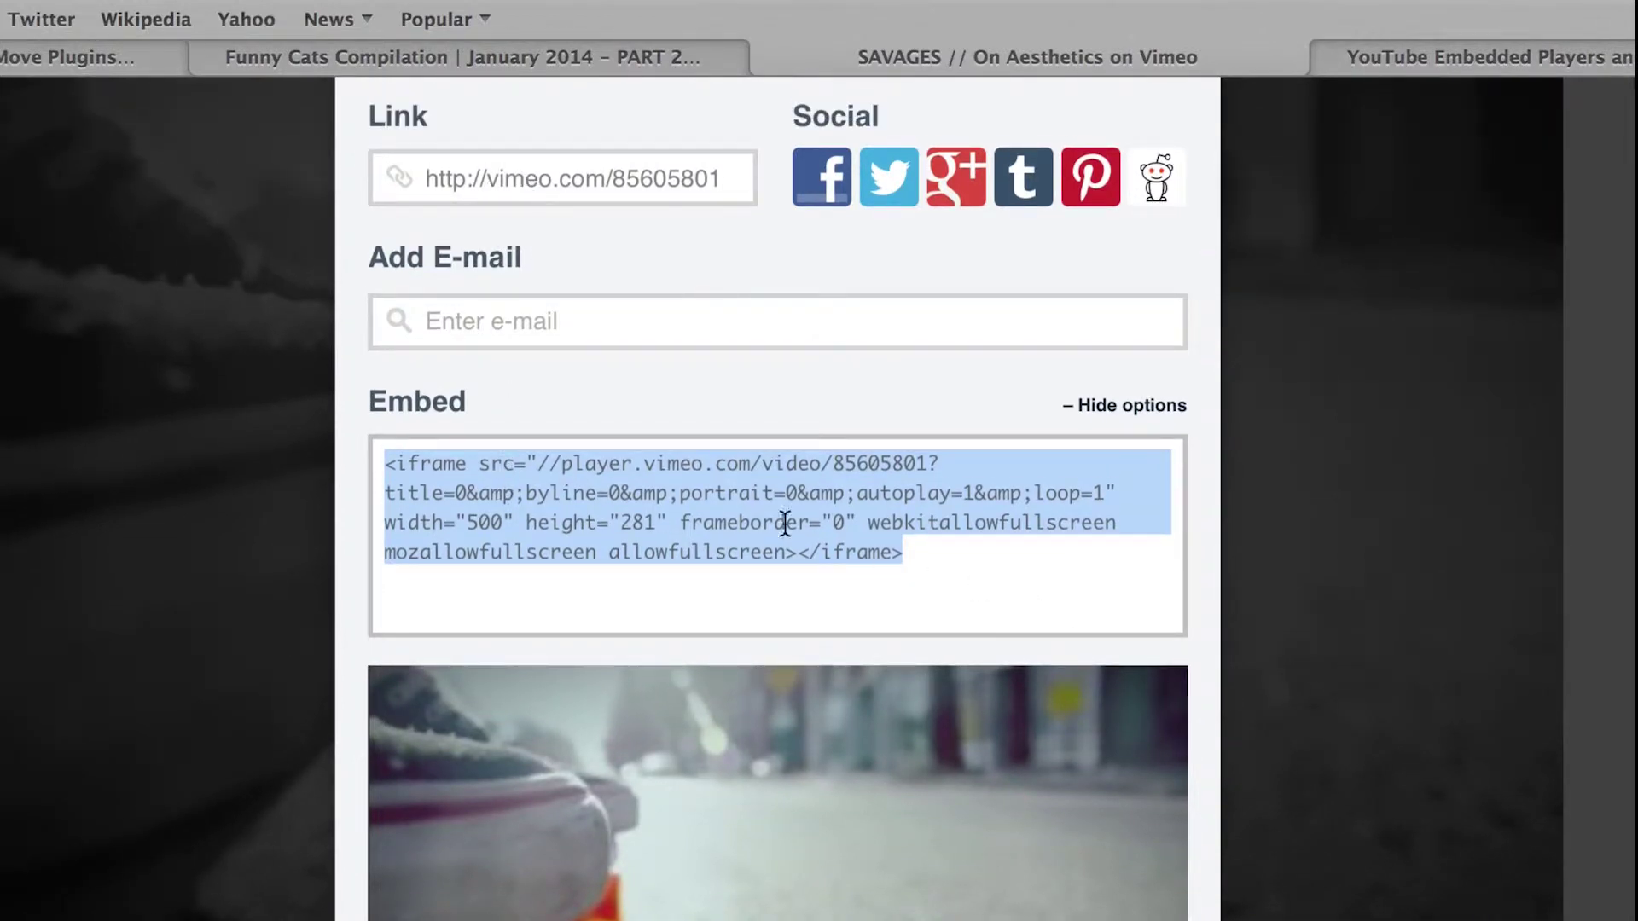
pyautogui.rightClick(512, 507)
pyautogui.click(555, 633)
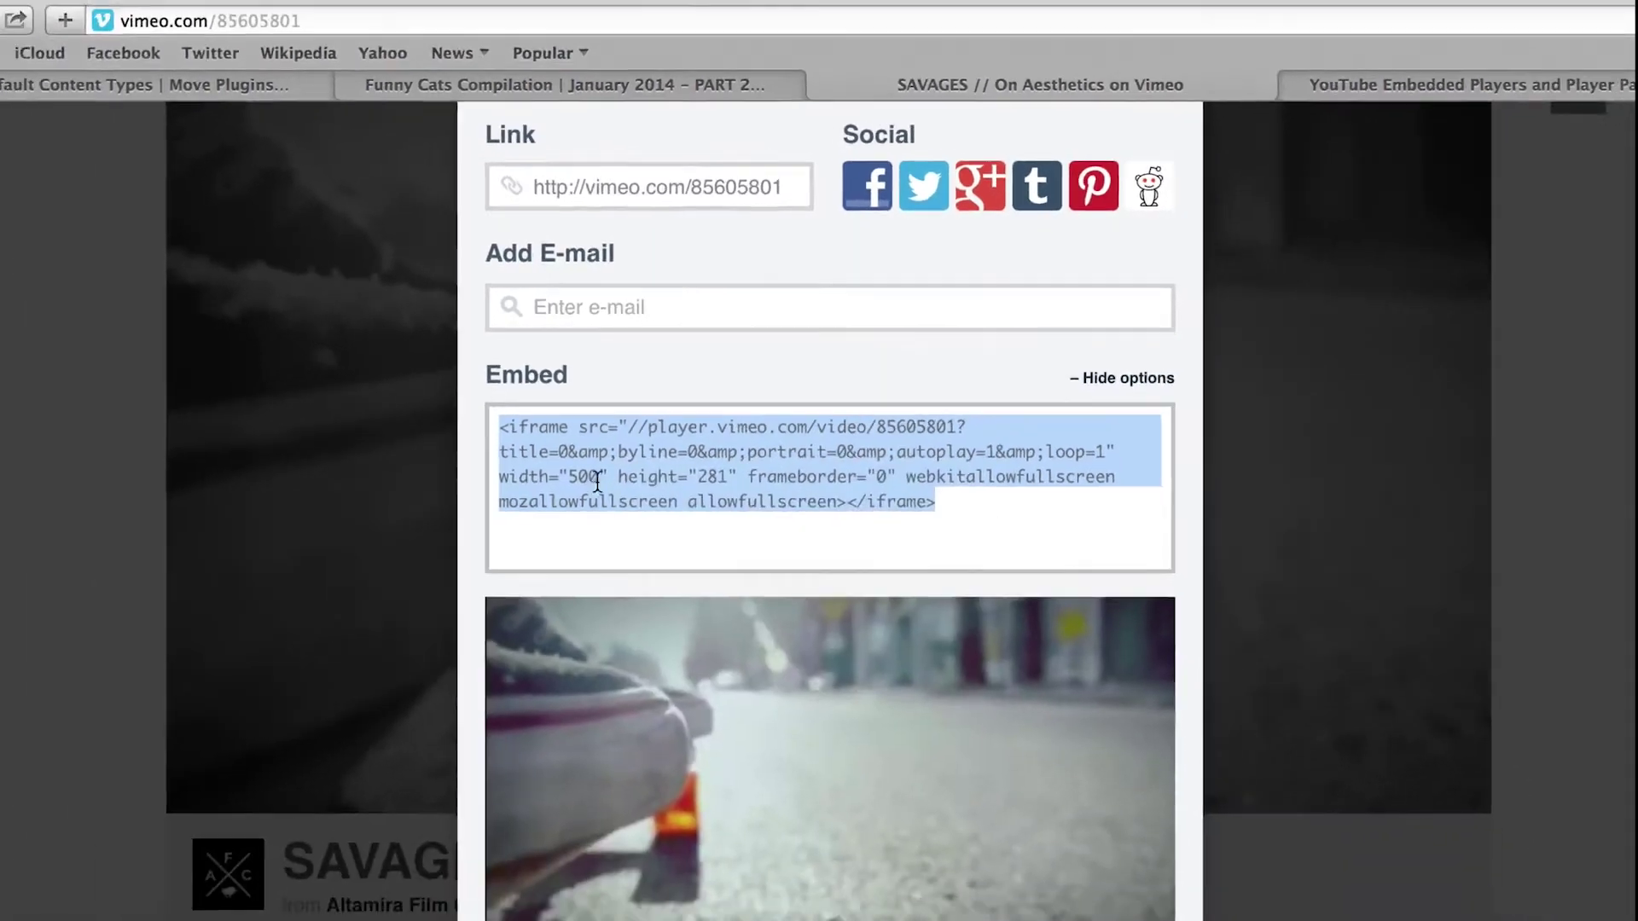
# Replace the brick's Vimeo URL with the copied embed code, update the brick and pause the autoplaying video.
pyautogui.click(92, 82)
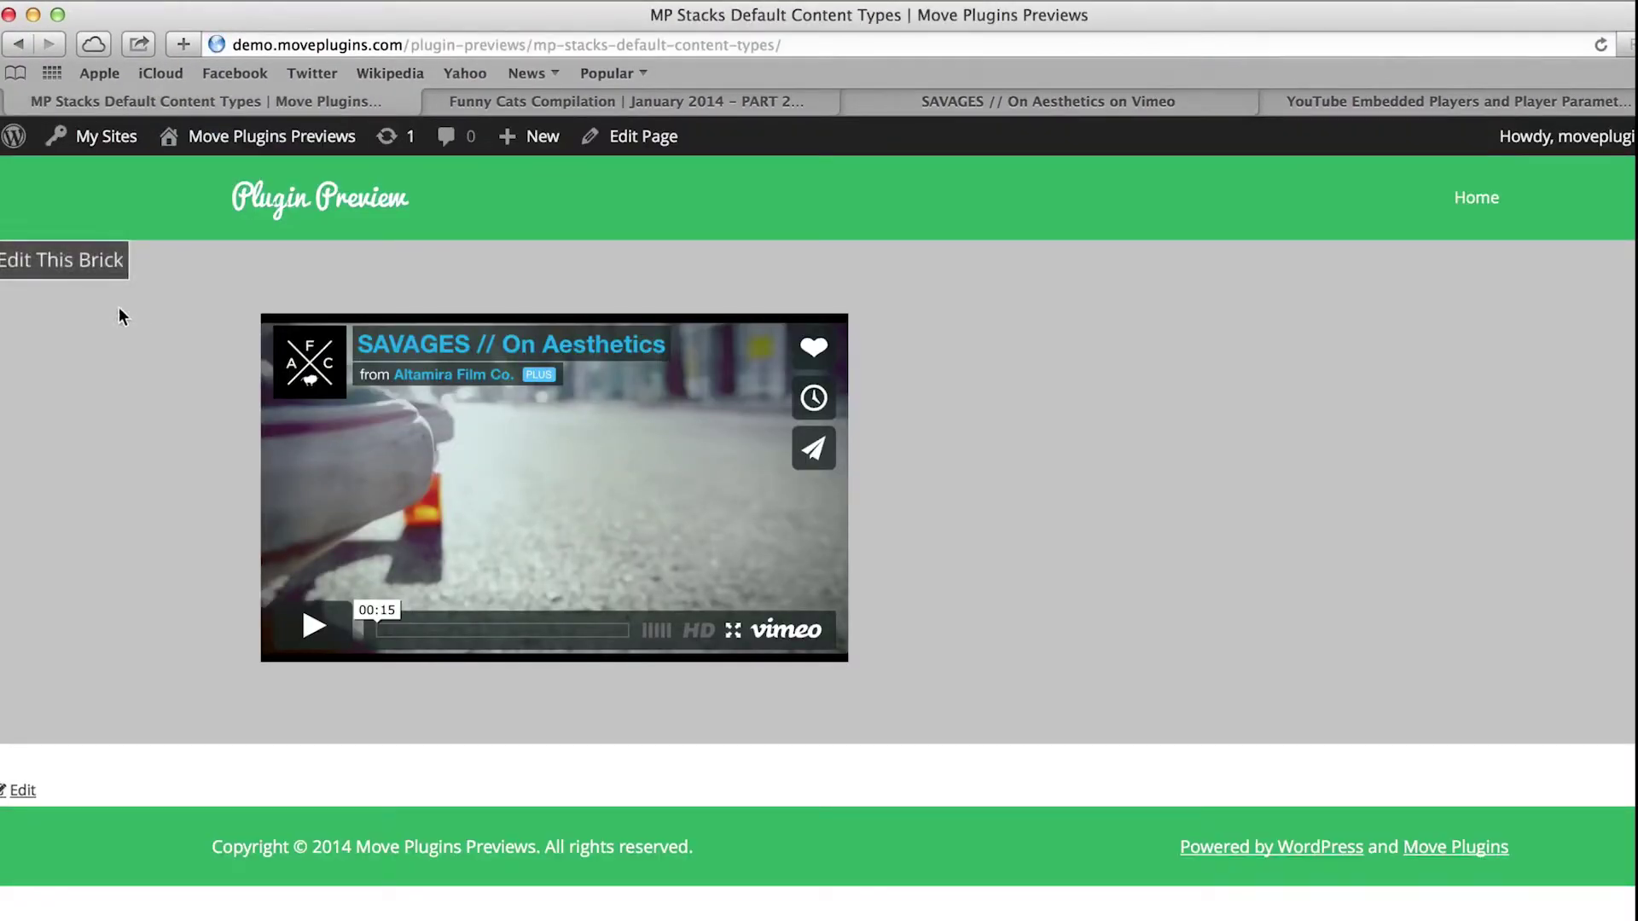
pyautogui.click(58, 261)
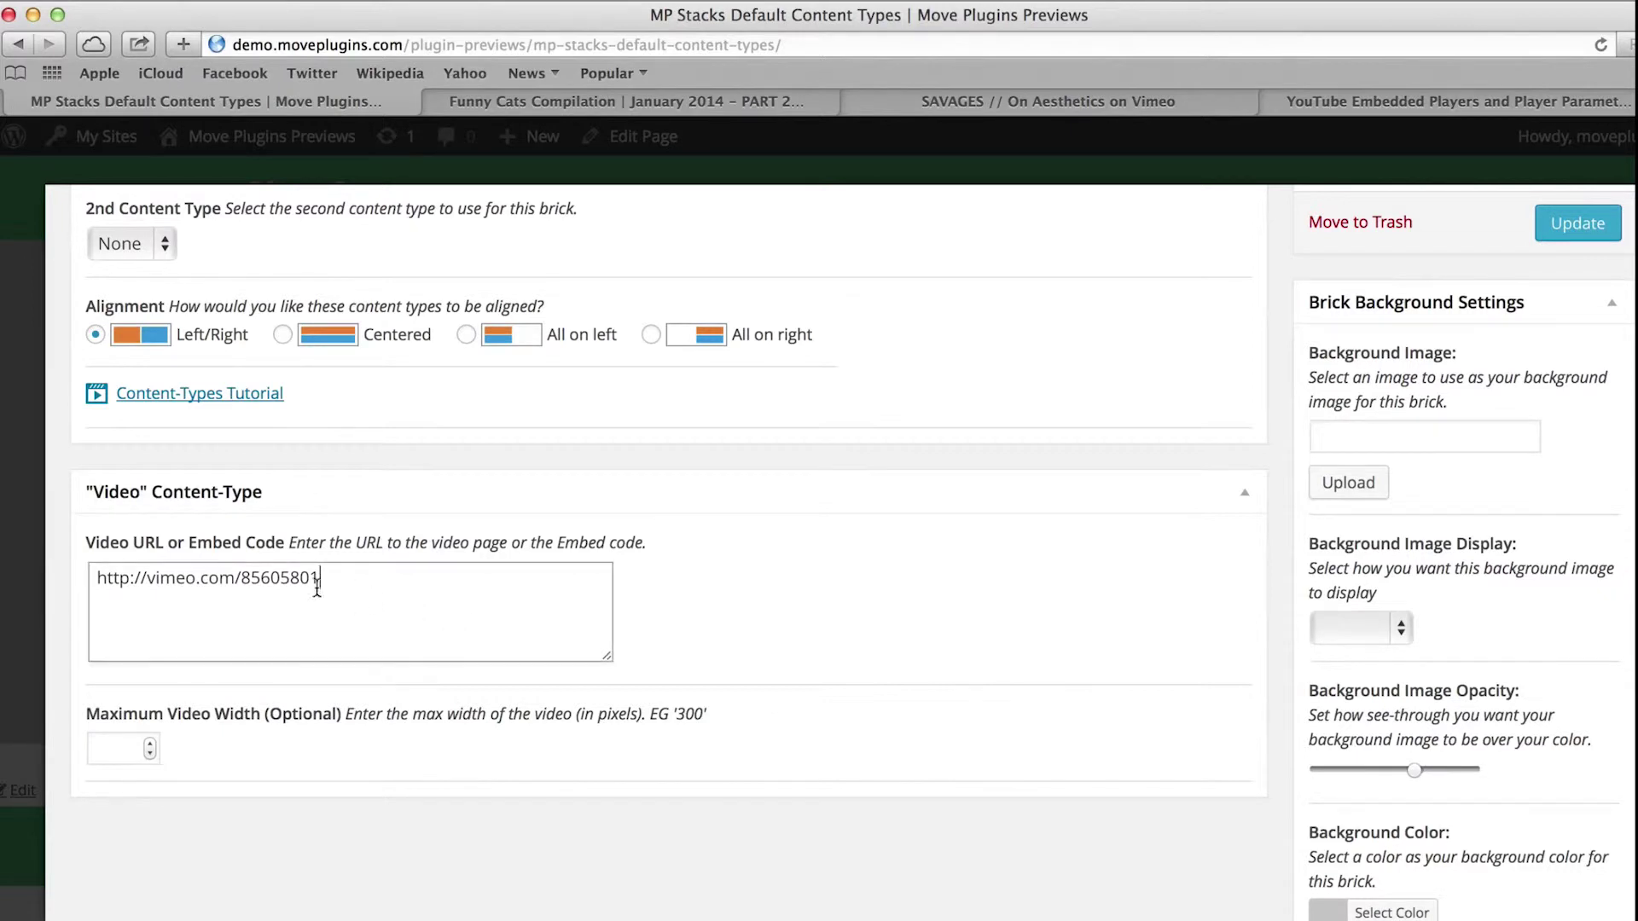
pyautogui.moveTo(314, 582); pyautogui.dragTo(39, 576)
pyautogui.rightClick(179, 582)
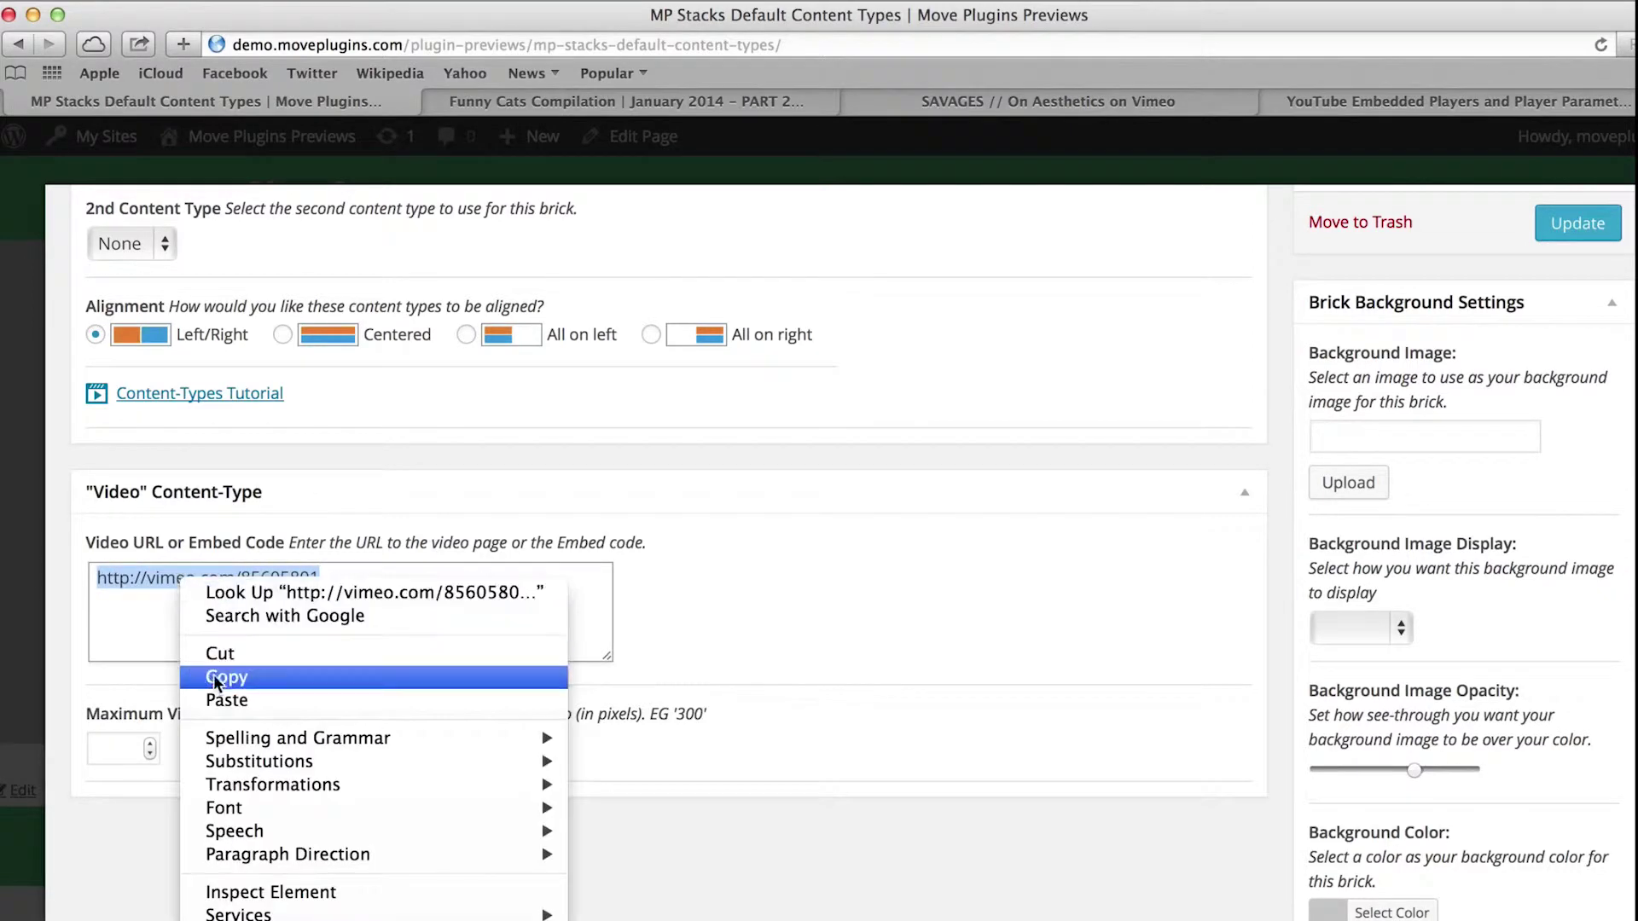
pyautogui.click(224, 698)
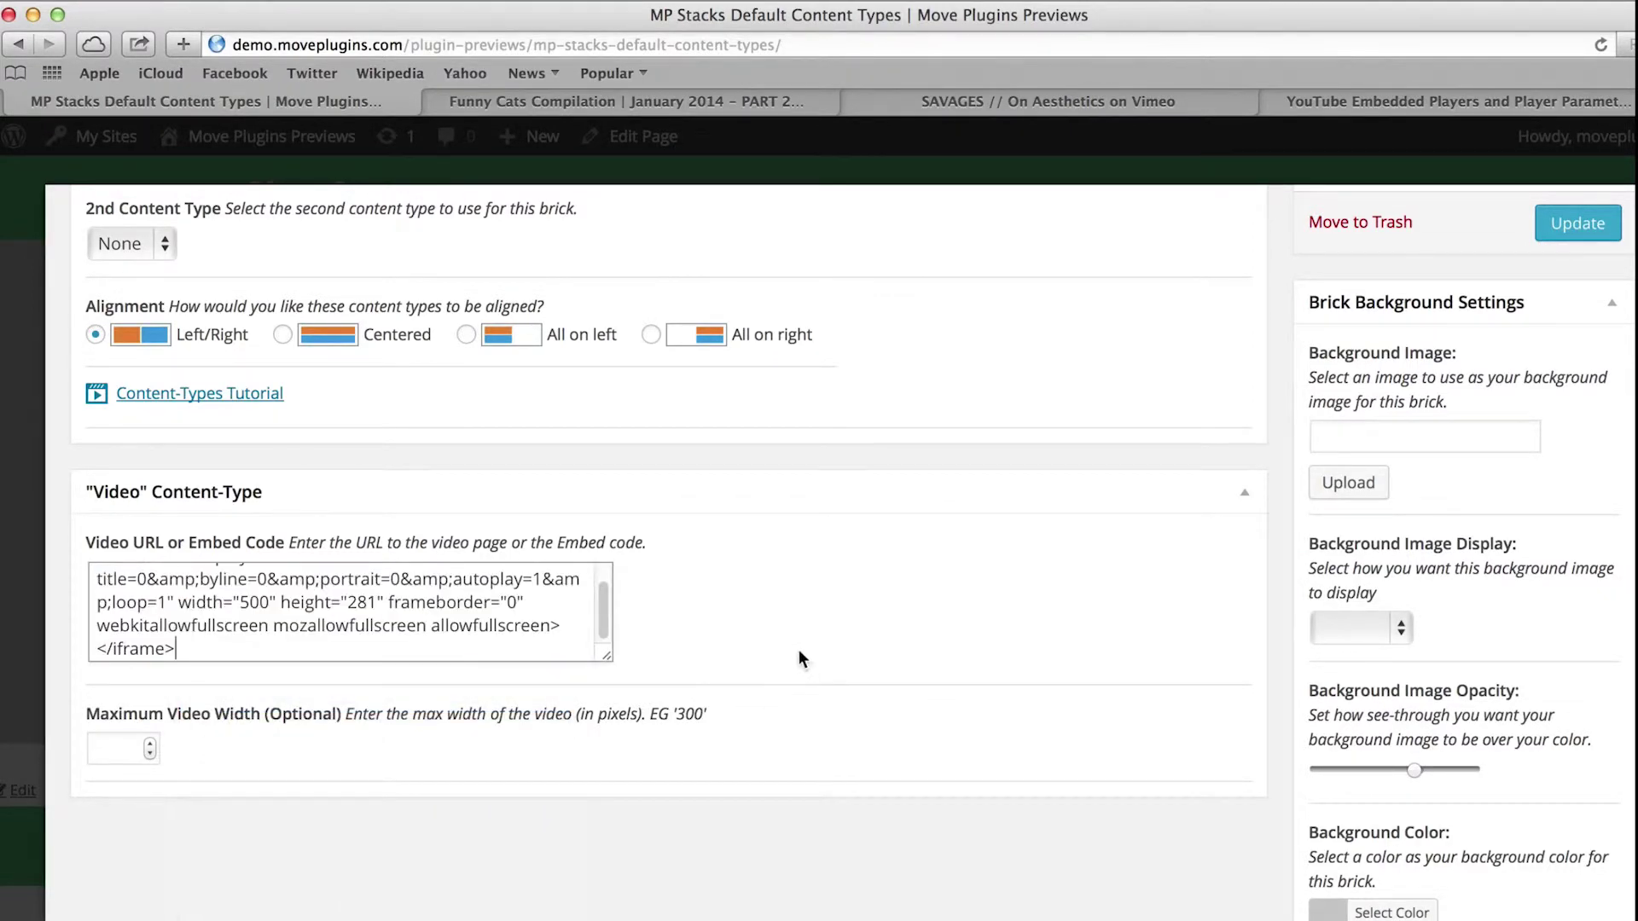
pyautogui.click(1611, 230)
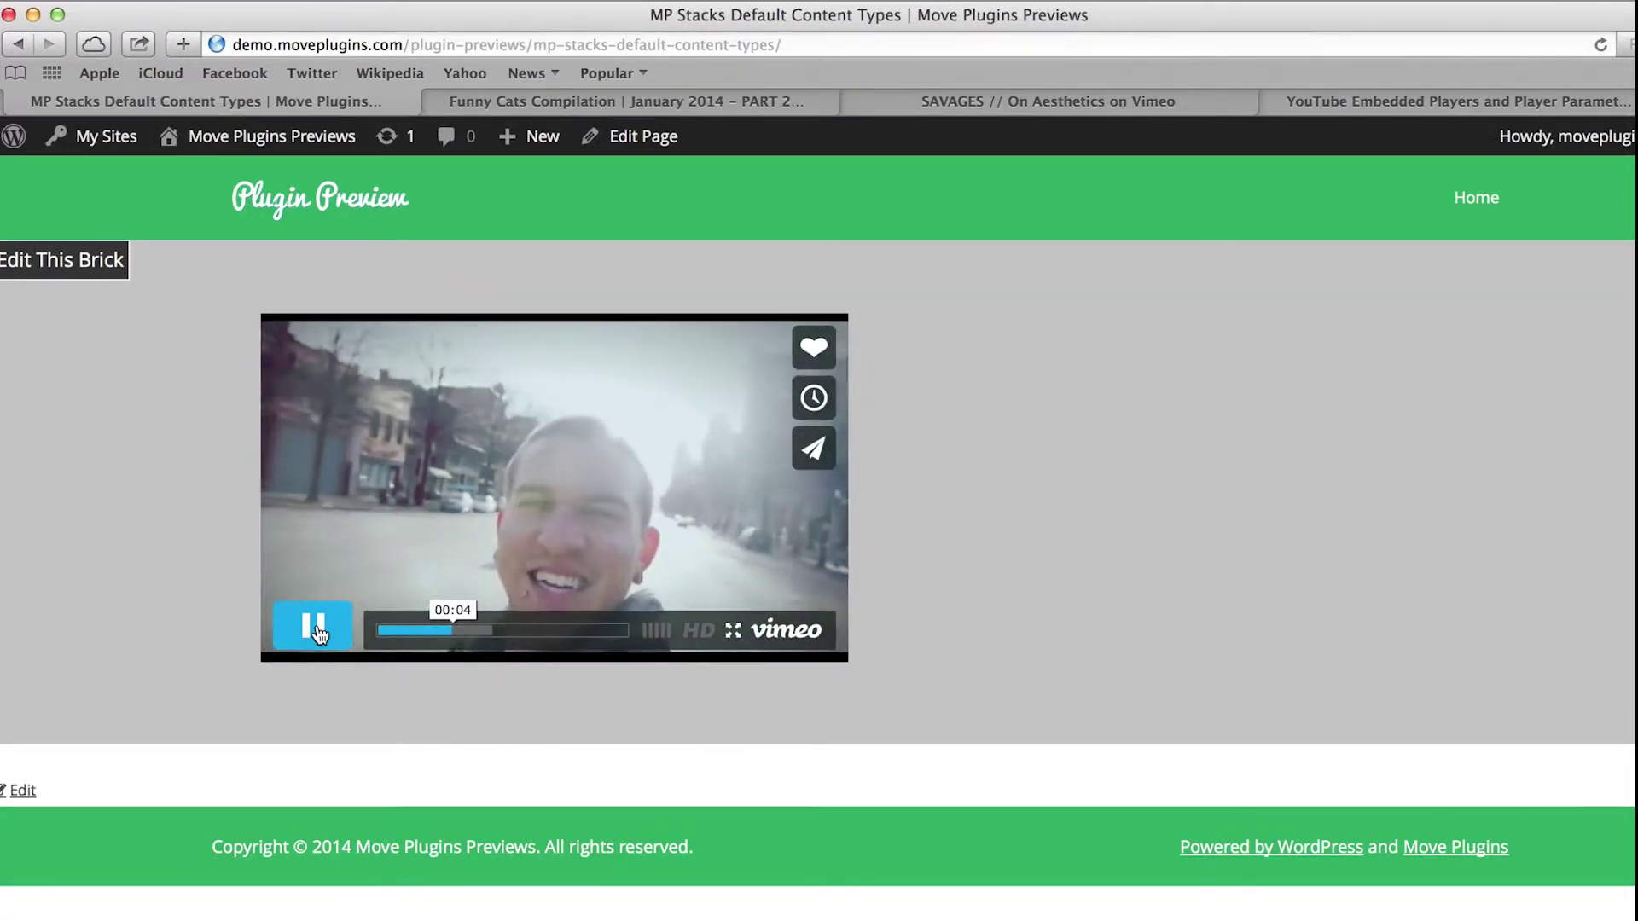
pyautogui.click(313, 628)
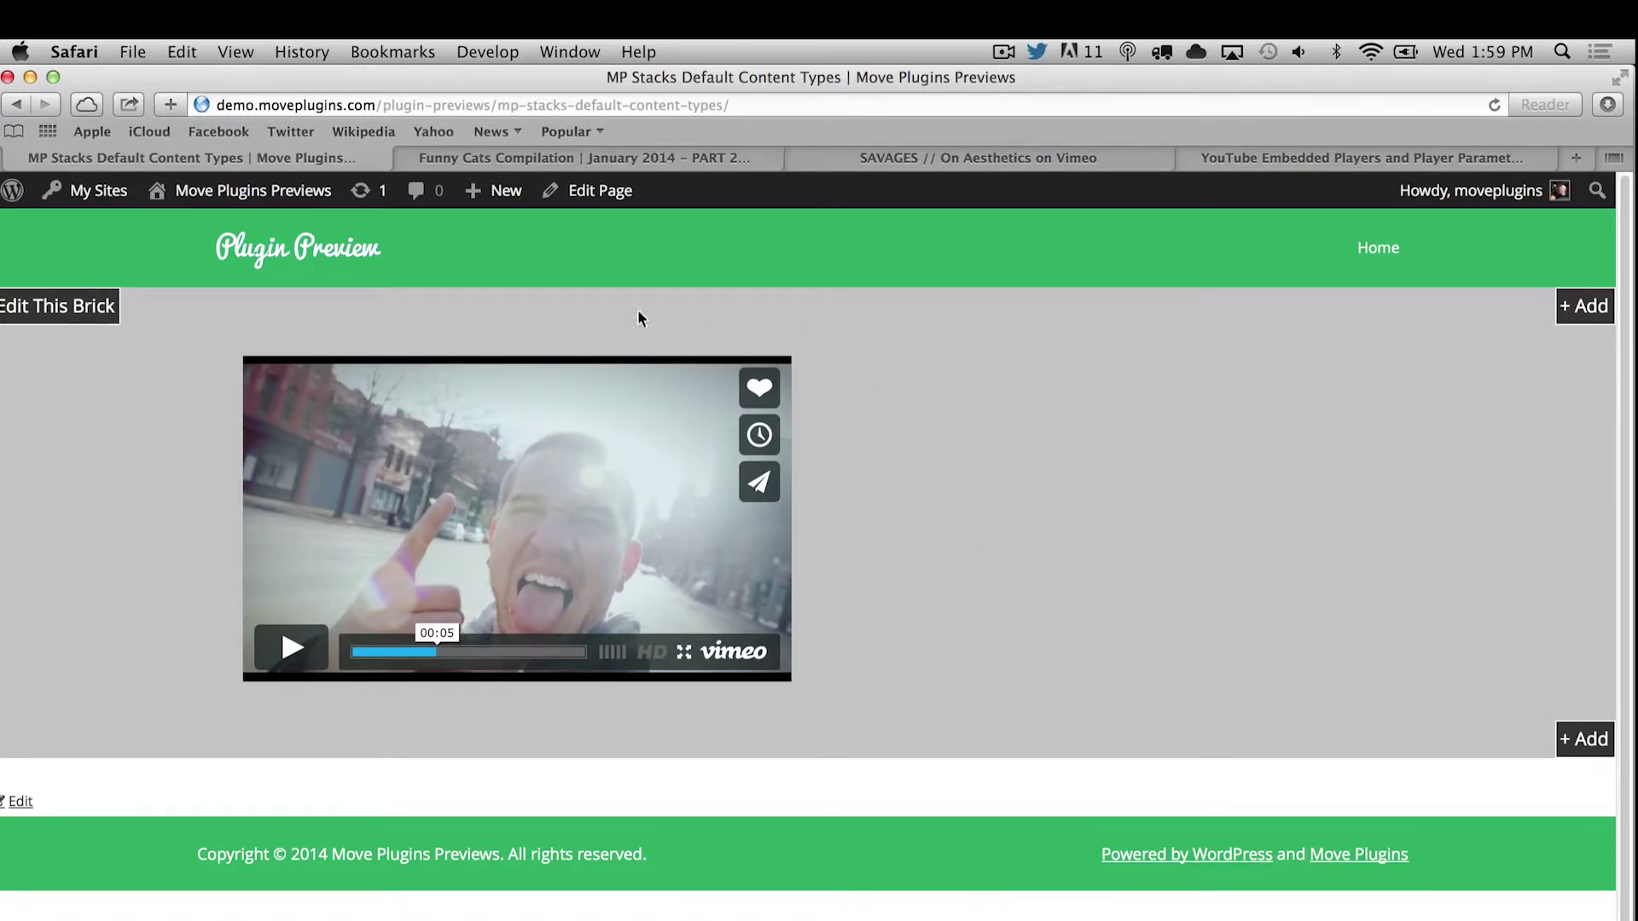
# Set the brick's content alignment to Centered and update the brick.
pyautogui.click(71, 309)
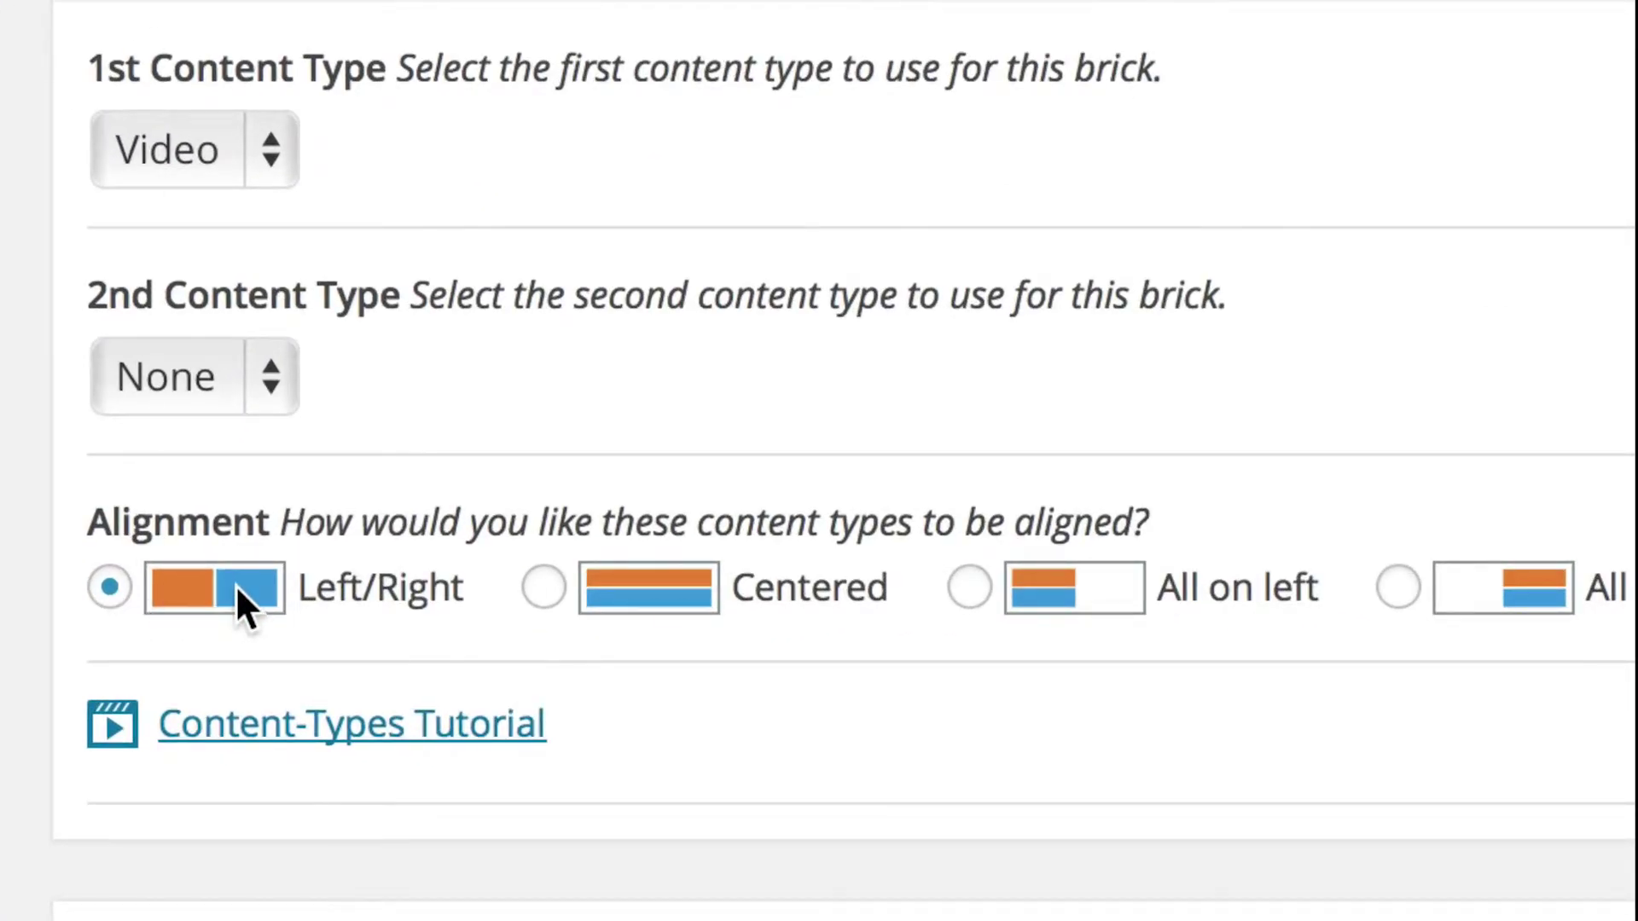
pyautogui.click(545, 587)
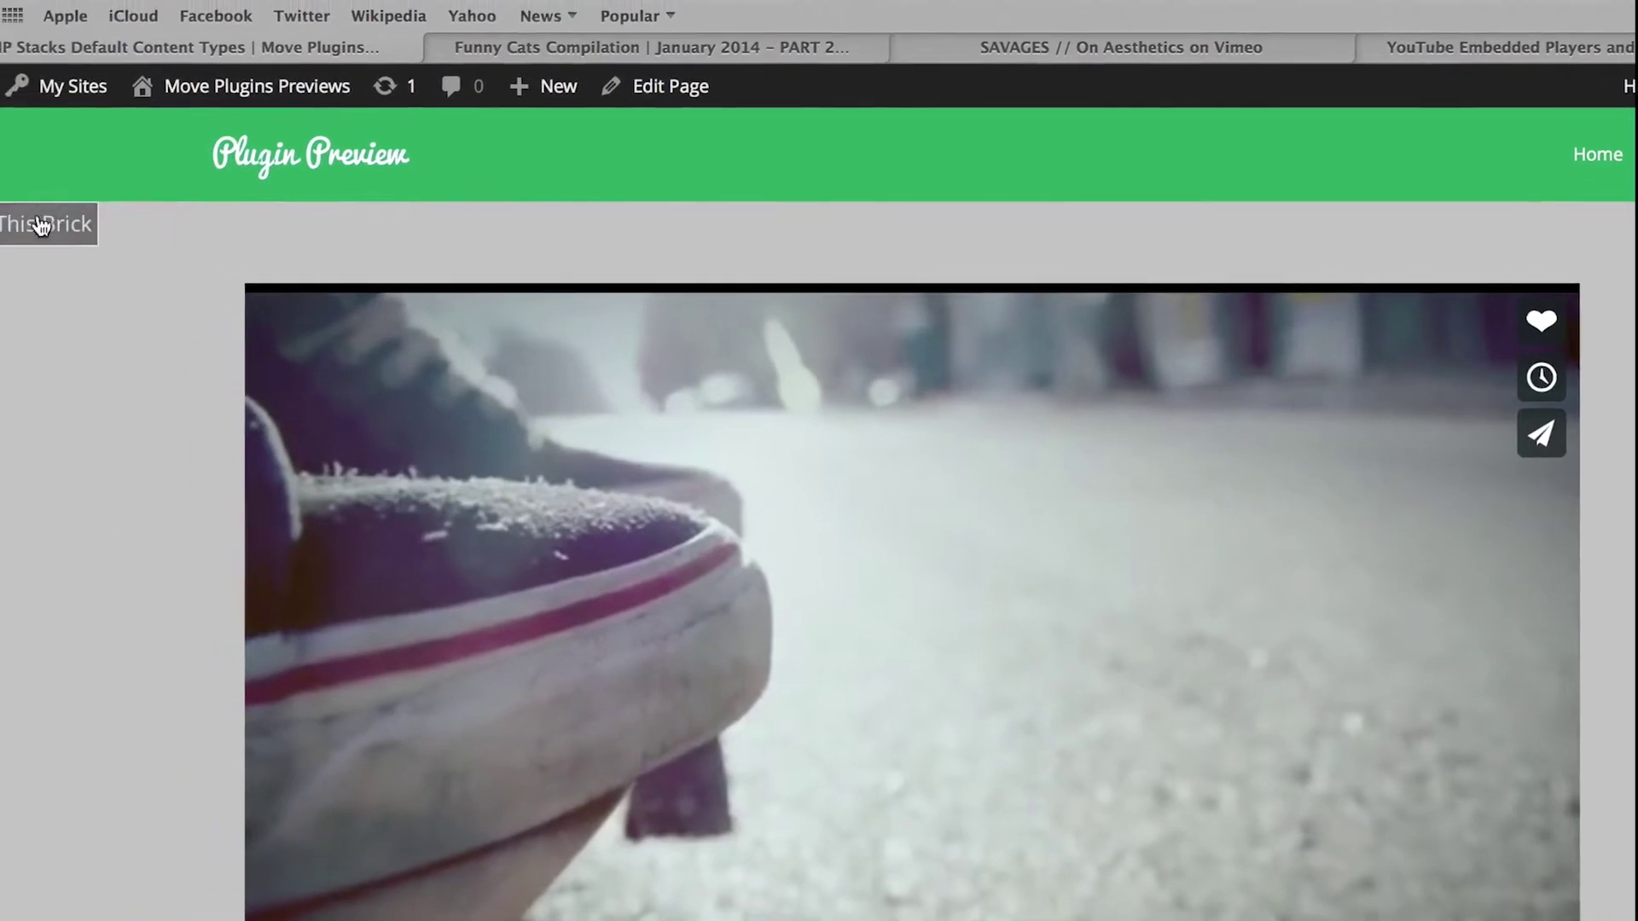
# Set the brick's maximum video width to 500 pixels, update the brick and pause the playing video.
pyautogui.click(17, 235)
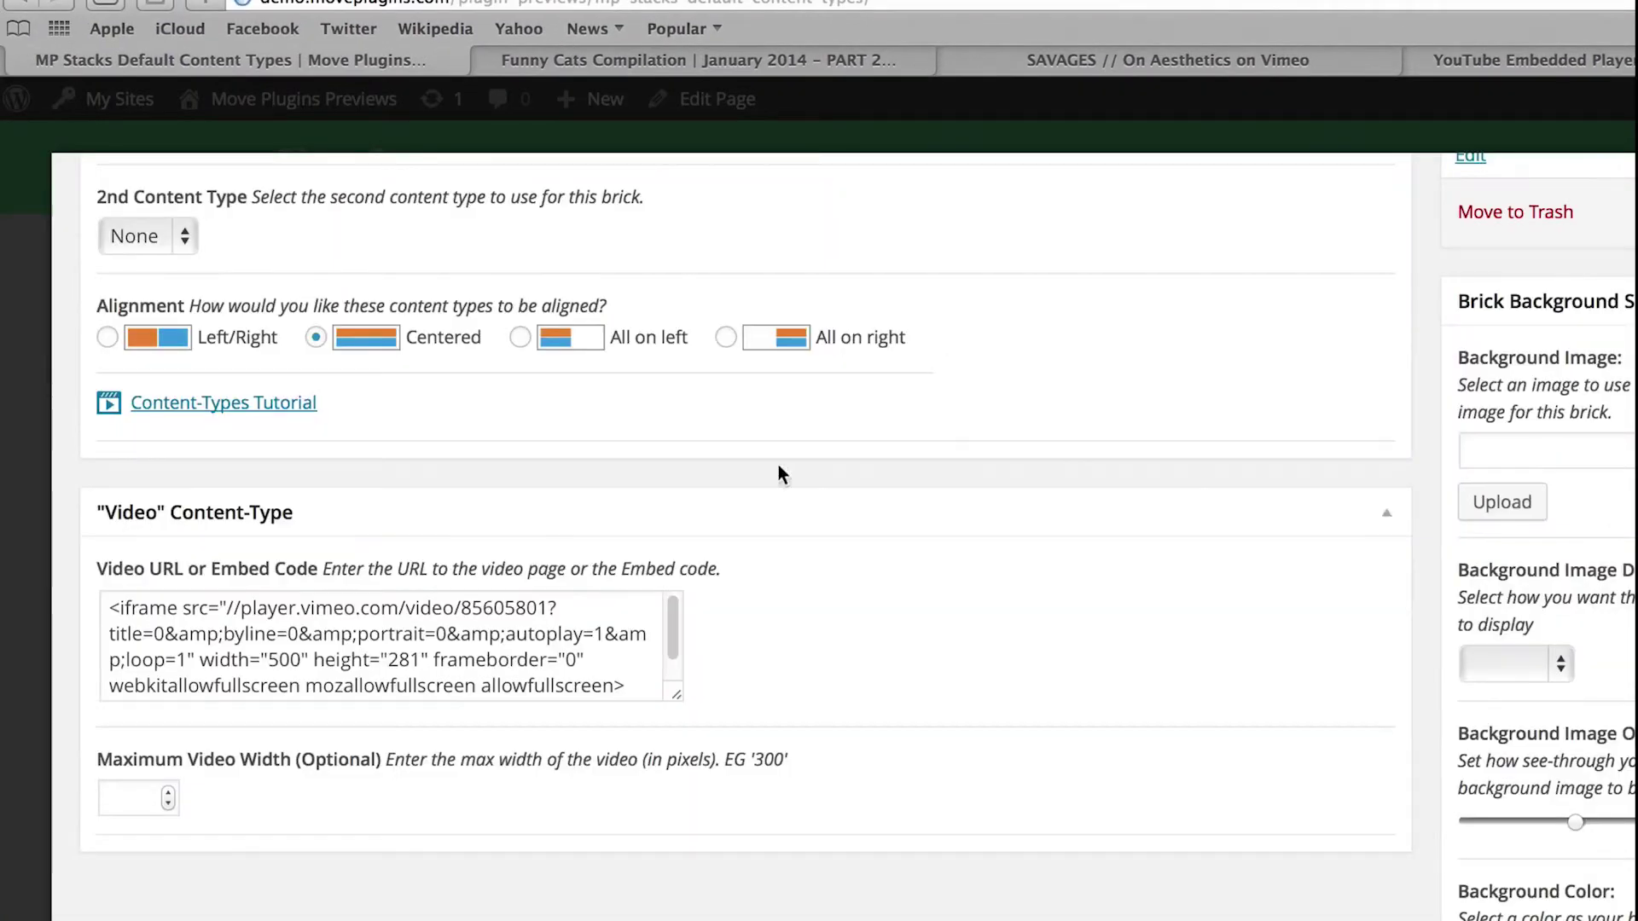
pyautogui.click(140, 792)
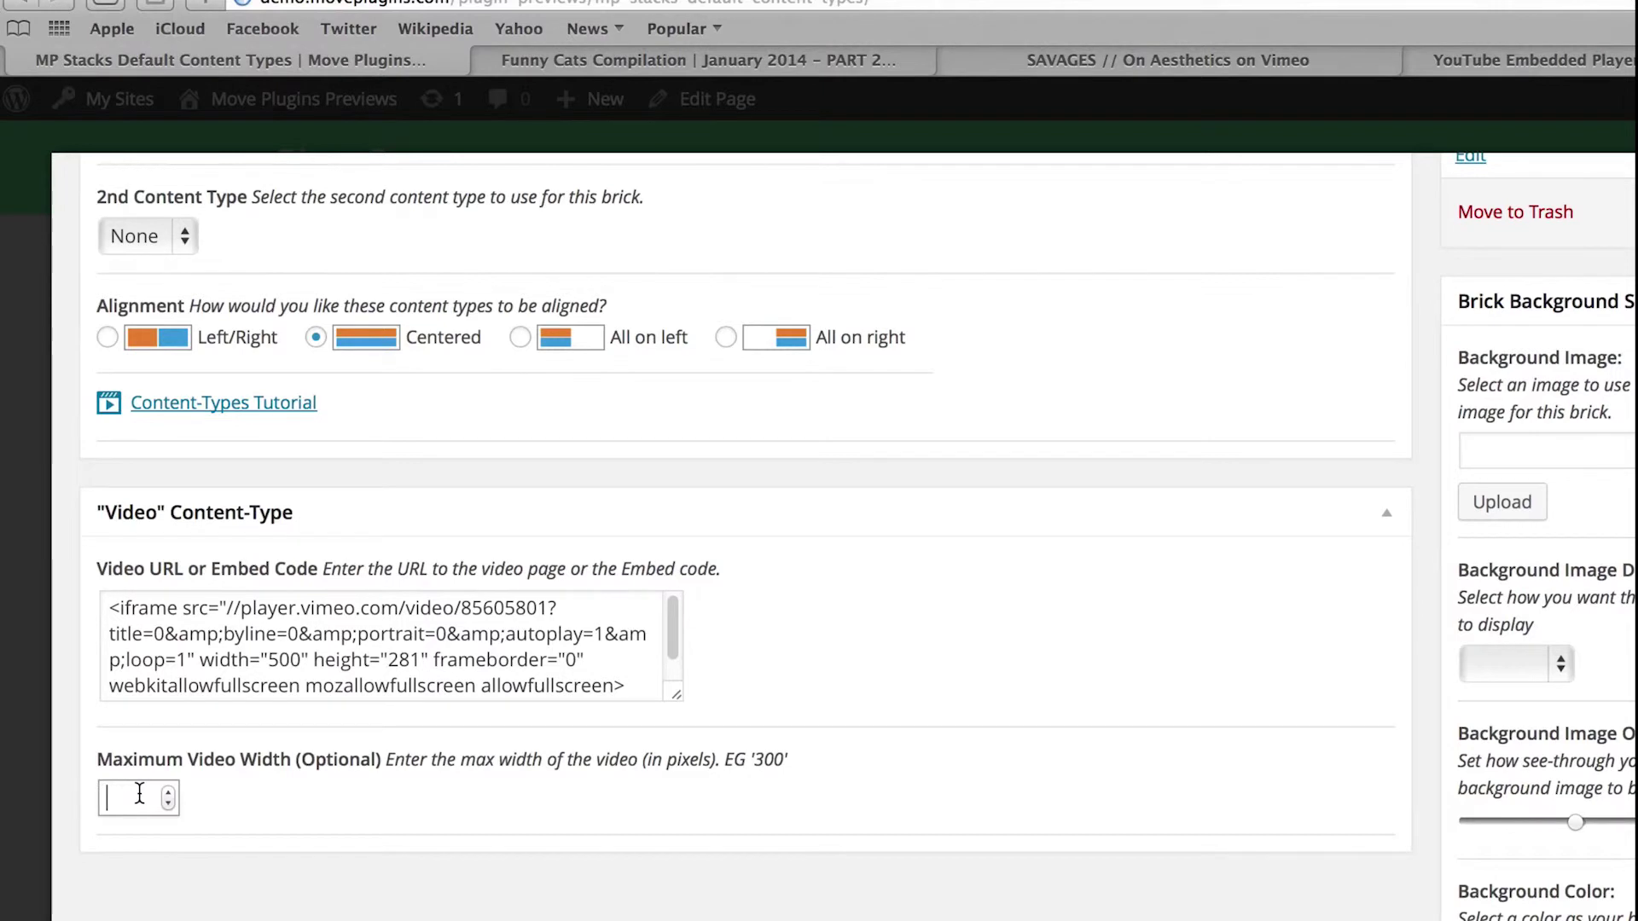
pyautogui.write('500')
pyautogui.click(389, 799)
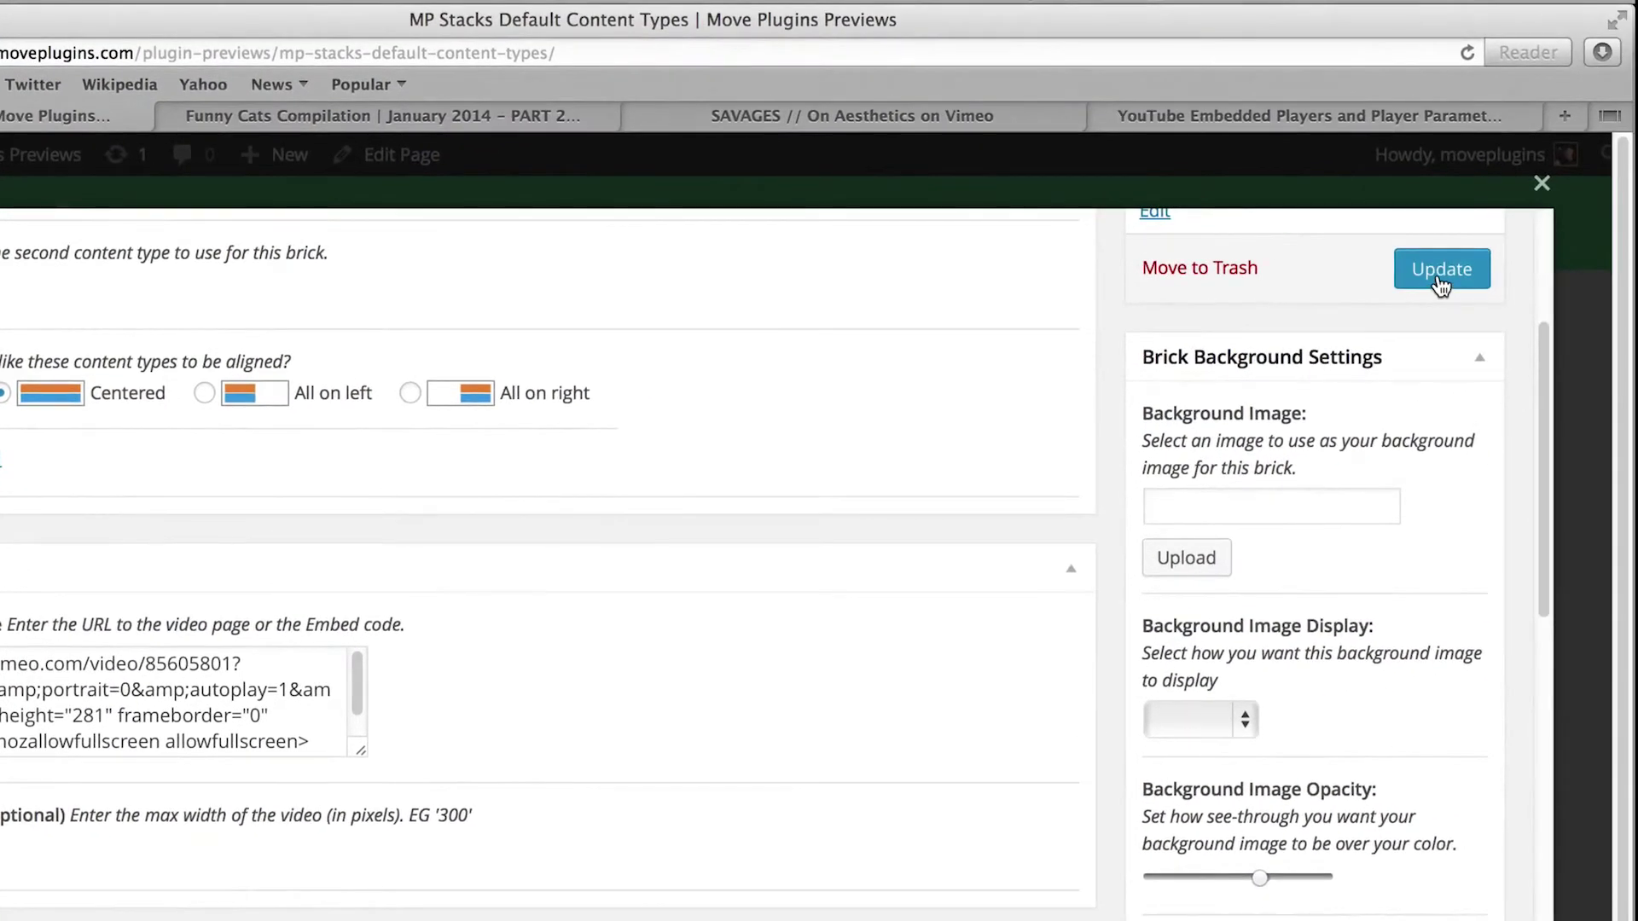
pyautogui.click(1440, 272)
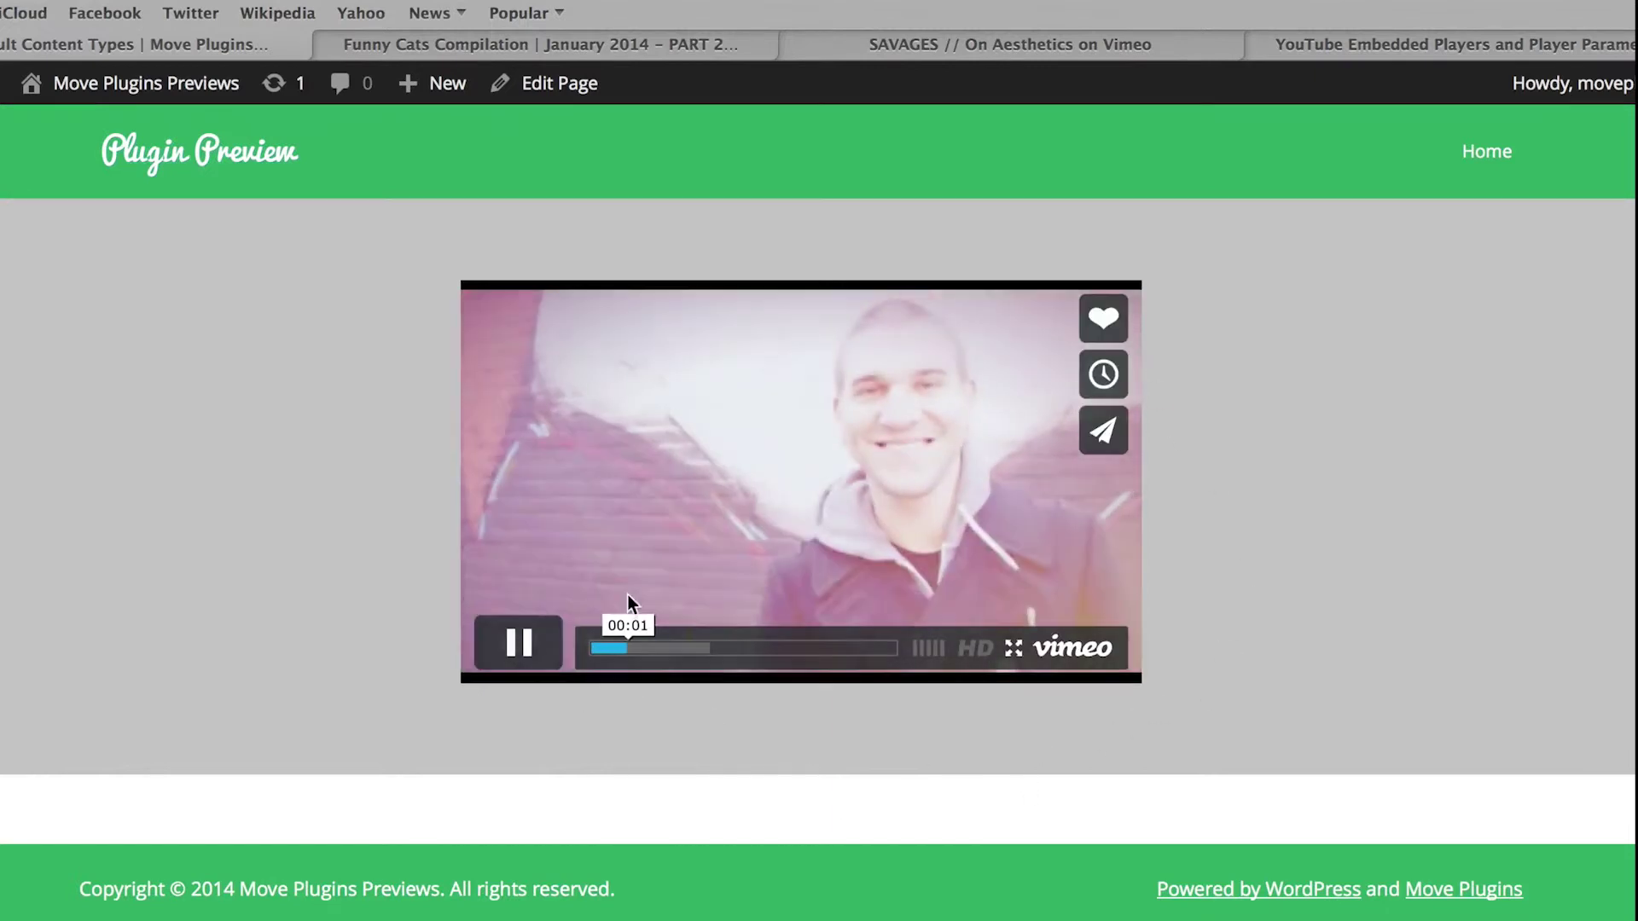
pyautogui.click(517, 643)
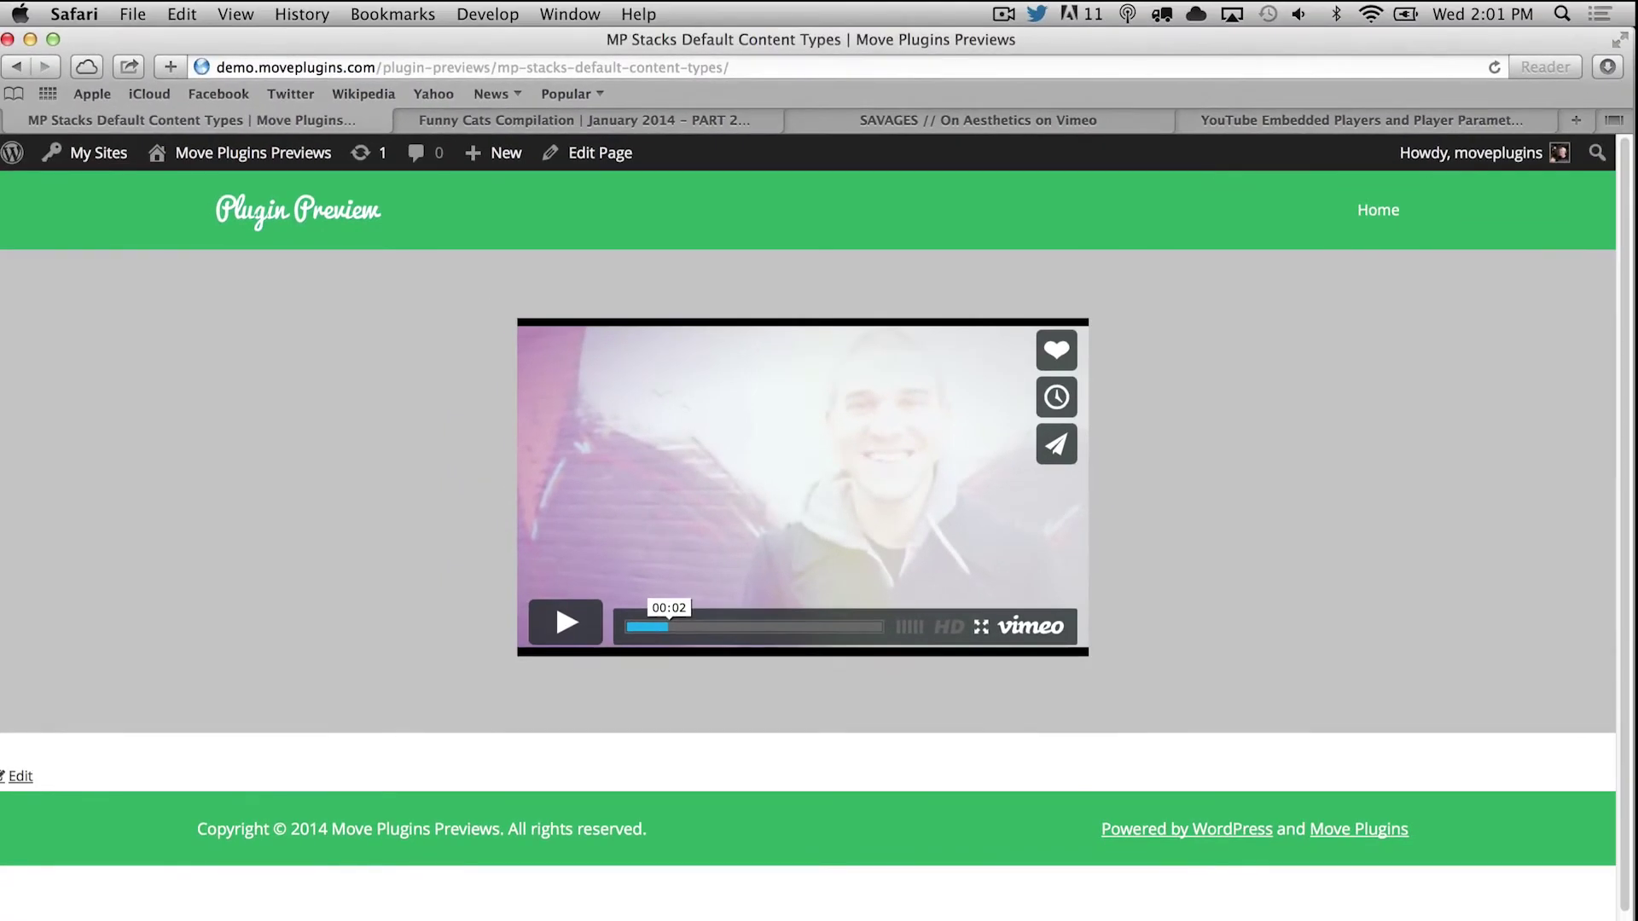
# Check the video's responsive scaling in Chrome by narrowing and widening the window, and return to the MP Stacks Default Content Types page in Safari.
pyautogui.press('super+Tab')
pyautogui.moveTo(1630, 441); pyautogui.dragTo(290, 623)
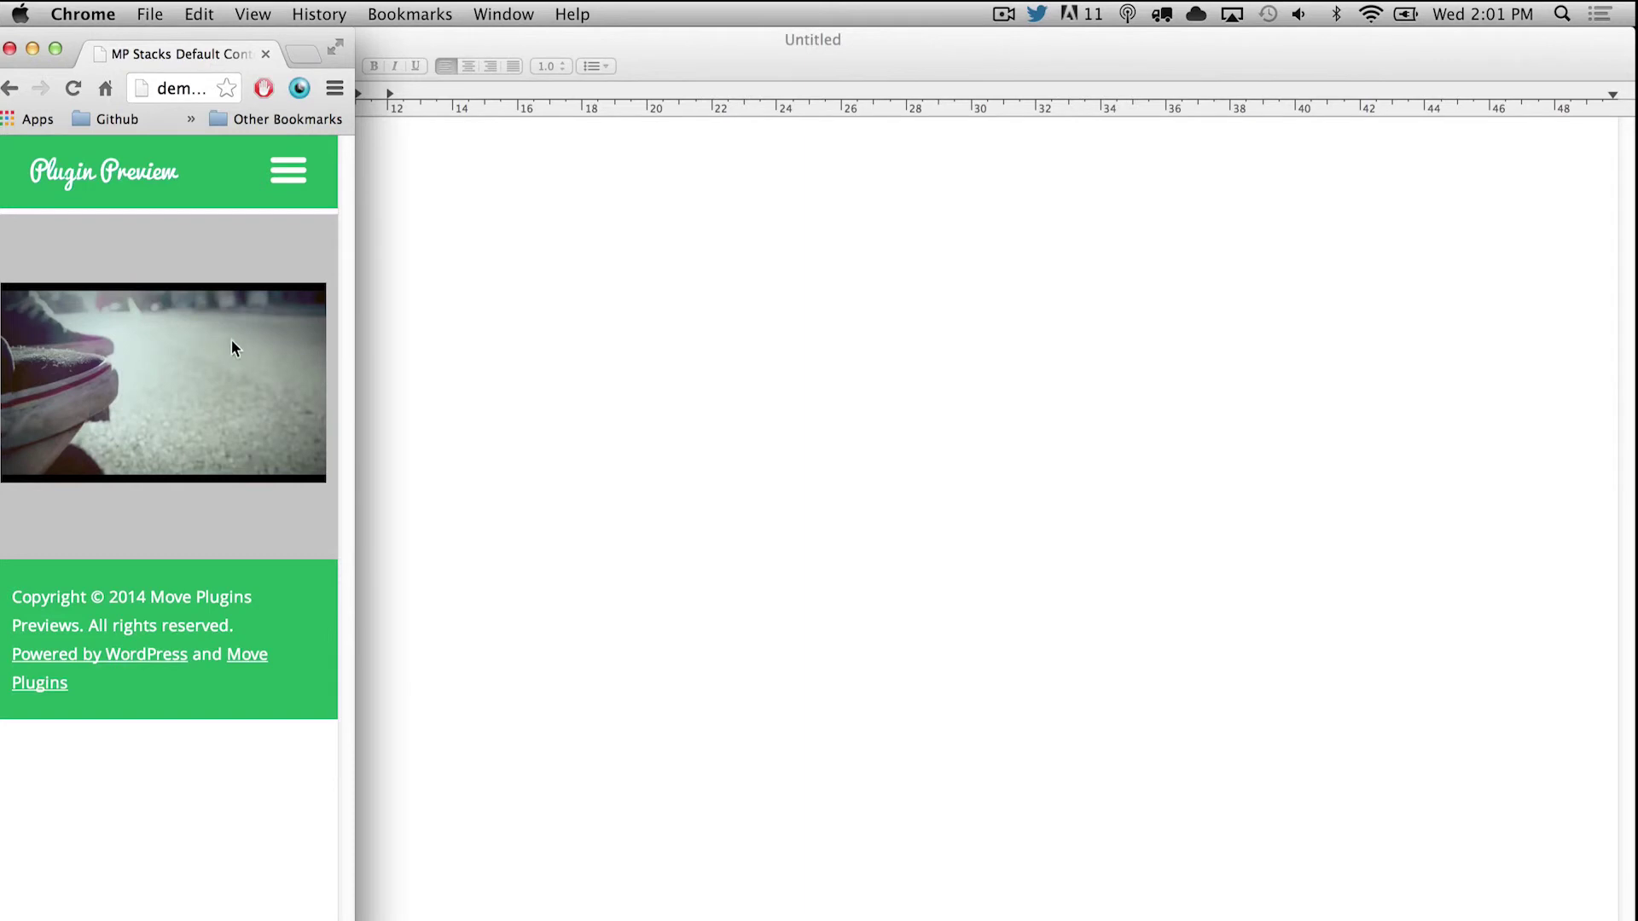
pyautogui.moveTo(355, 329); pyautogui.dragTo(1630, 417)
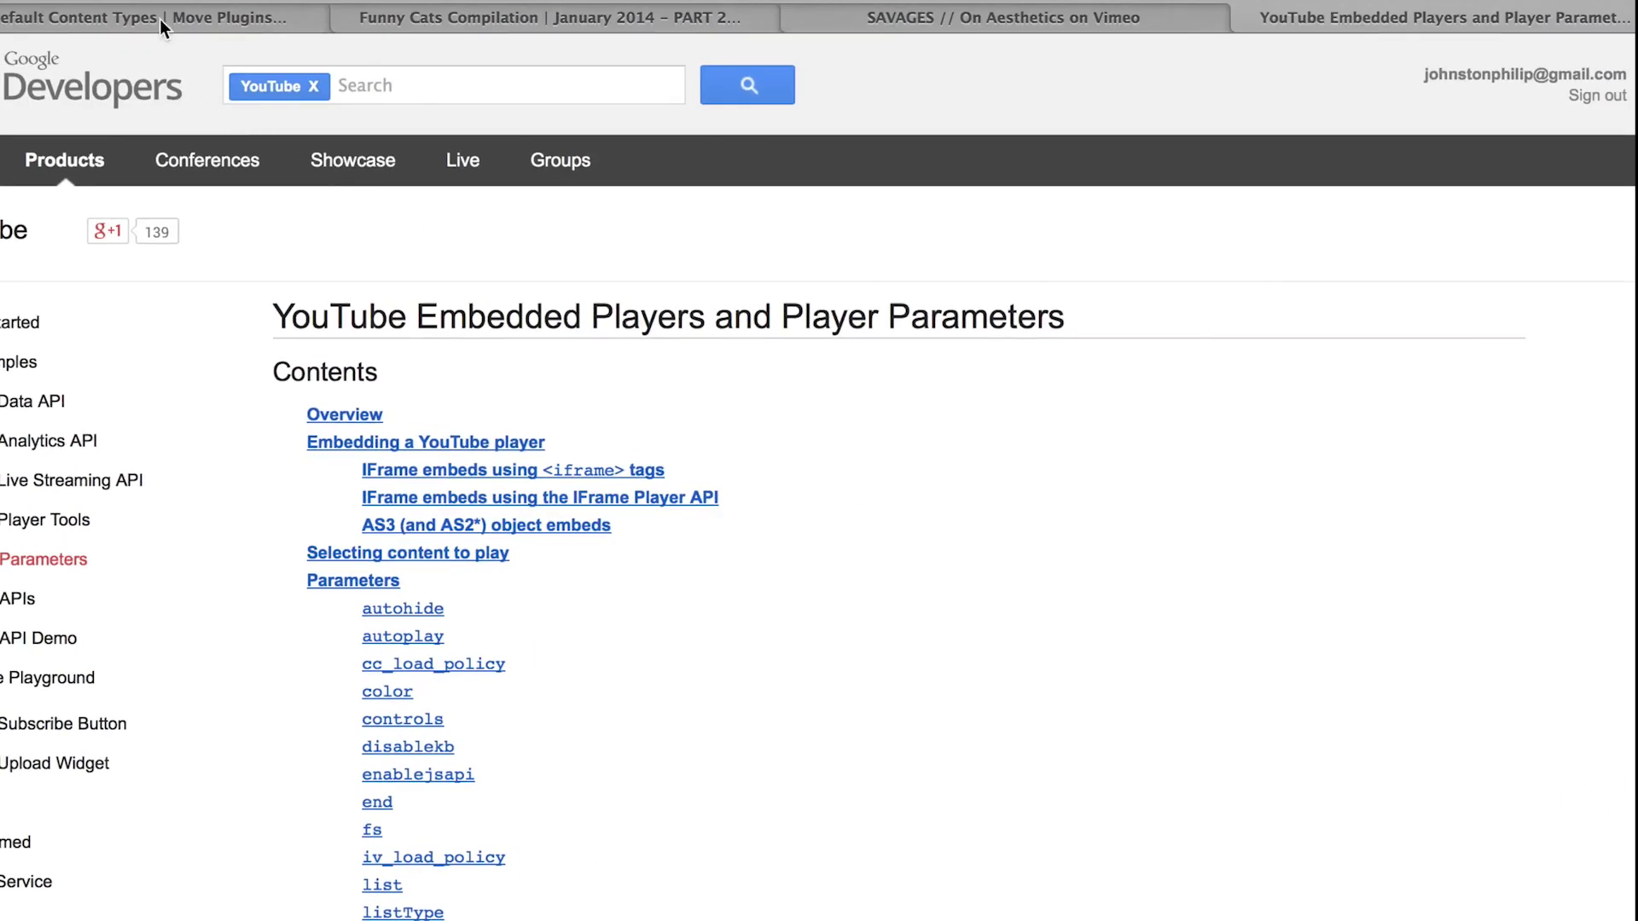
pyautogui.click(160, 19)
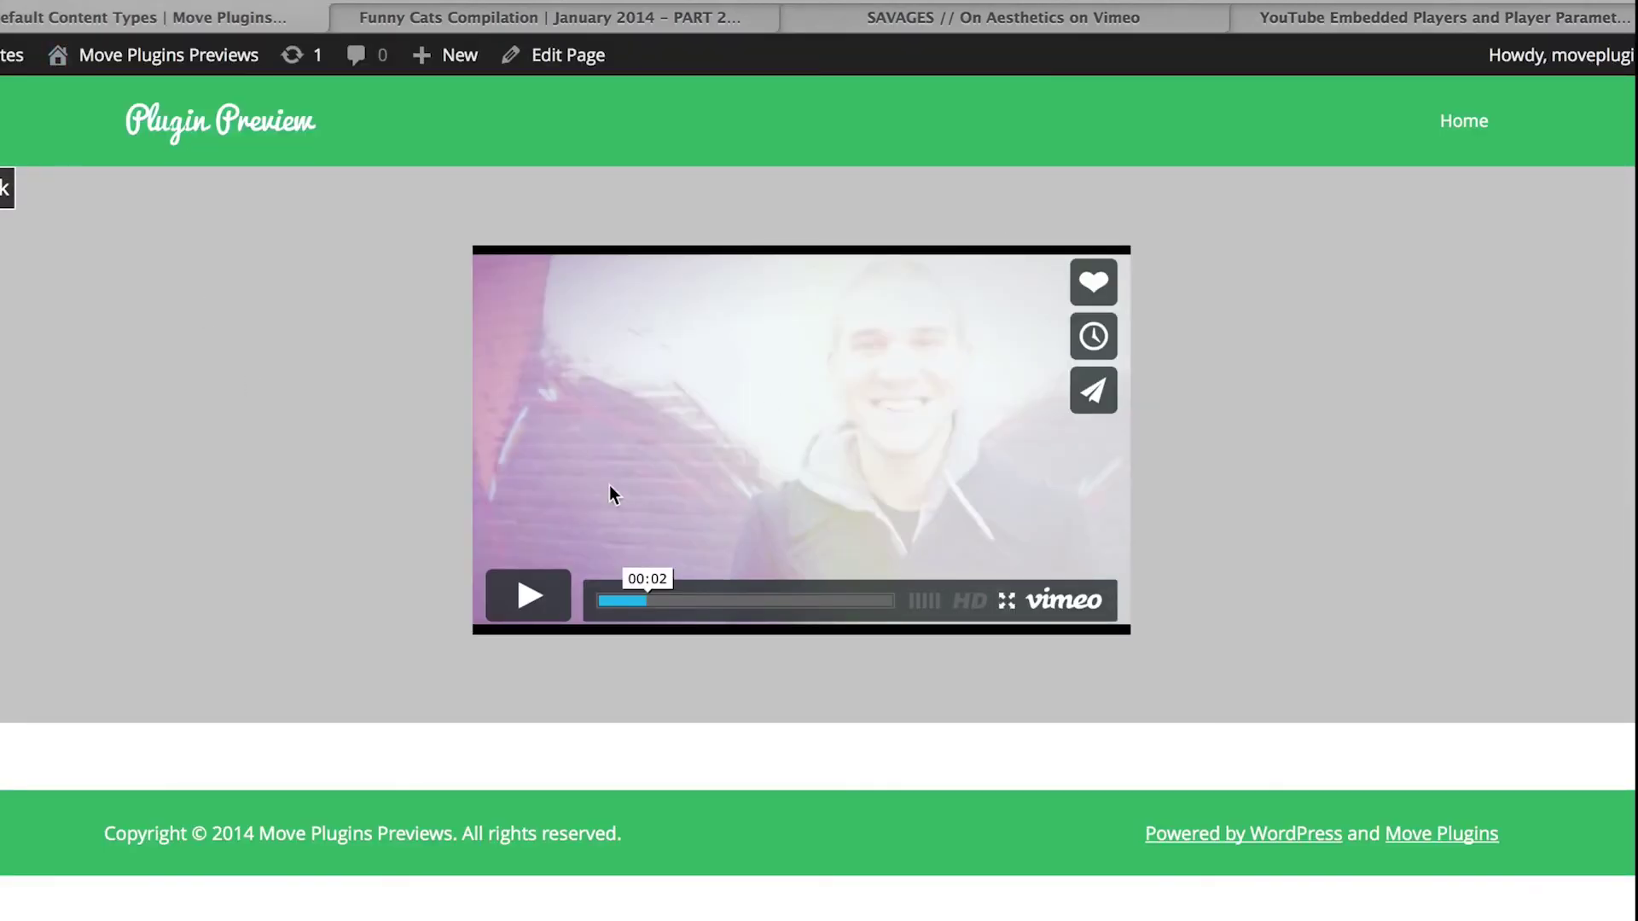